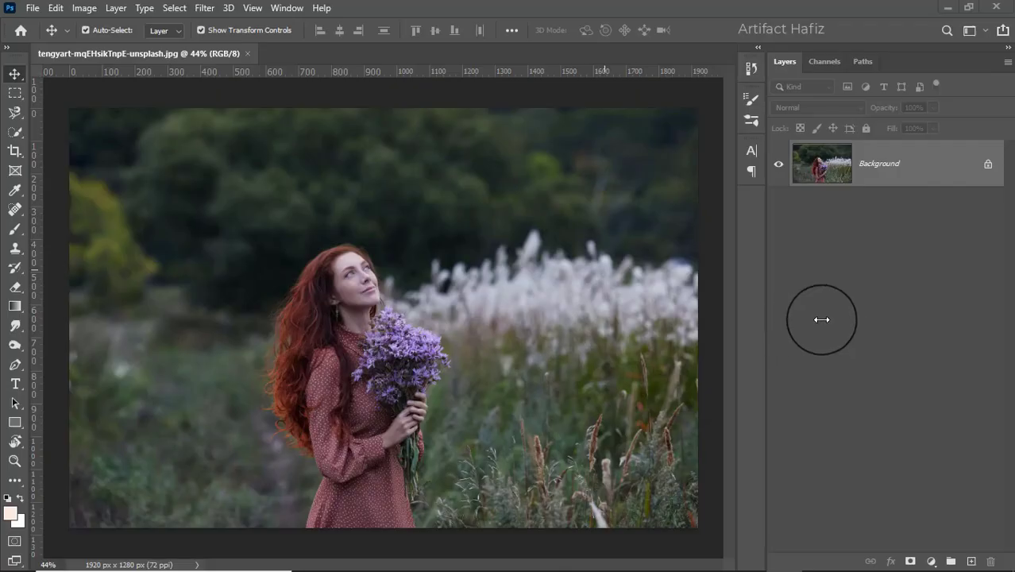
# Step: Duplicate the Background layer and convert the copy into a smart object for smart filters
pyautogui.click(908, 162)
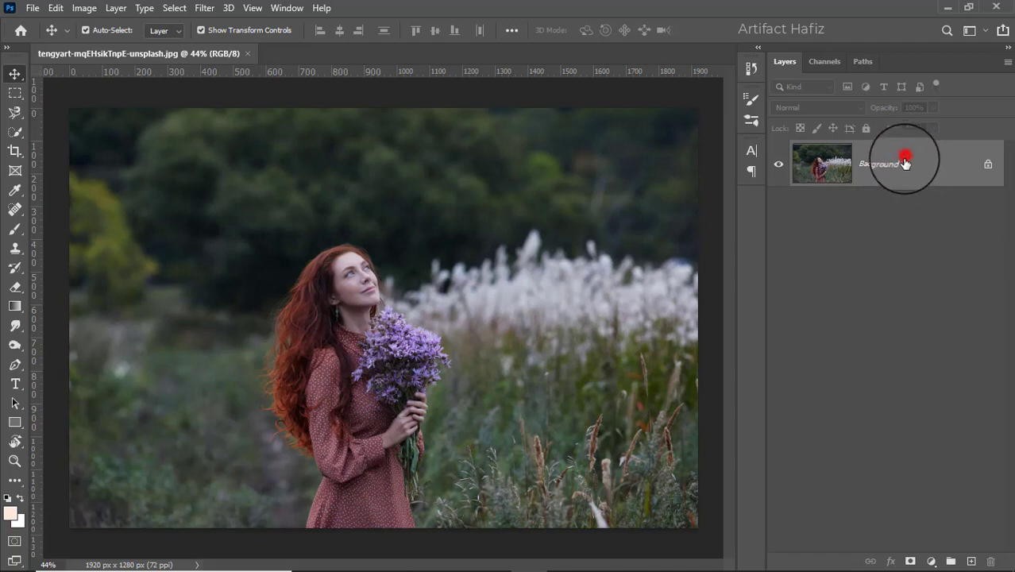
pyautogui.moveTo(906, 162); pyautogui.dragTo(969, 559)
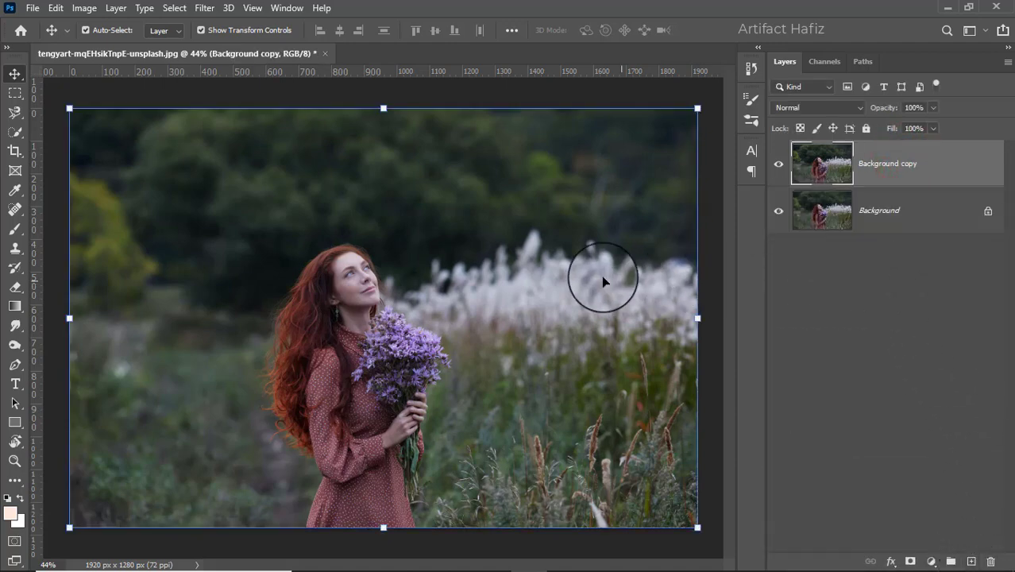
pyautogui.click(204, 8)
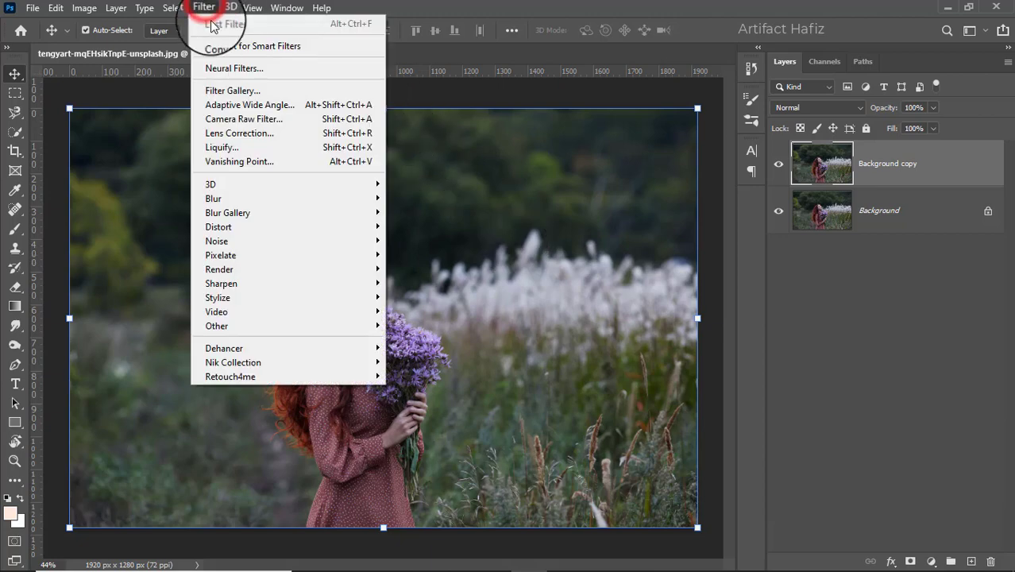
pyautogui.click(213, 45)
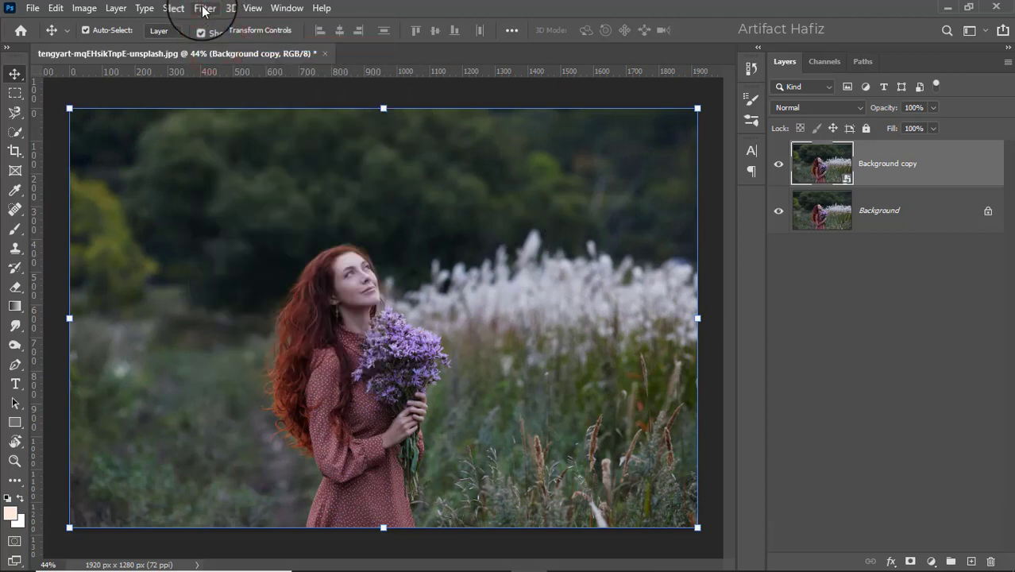
pyautogui.click(203, 8)
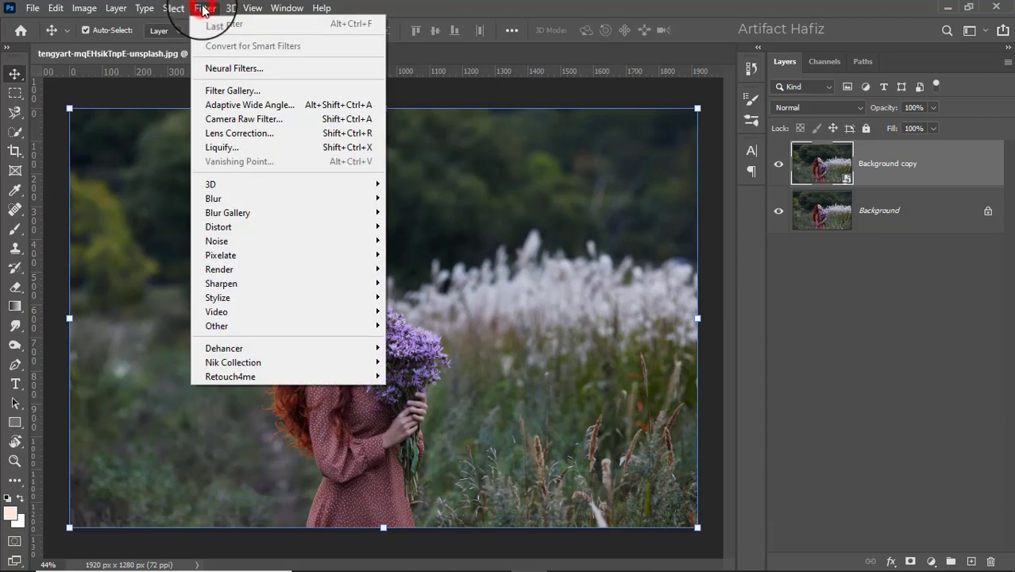
# Step: In the Camera Raw Filter, warm Temperature to +23, lift Exposure slightly and lower Highlights
pyautogui.click(237, 121)
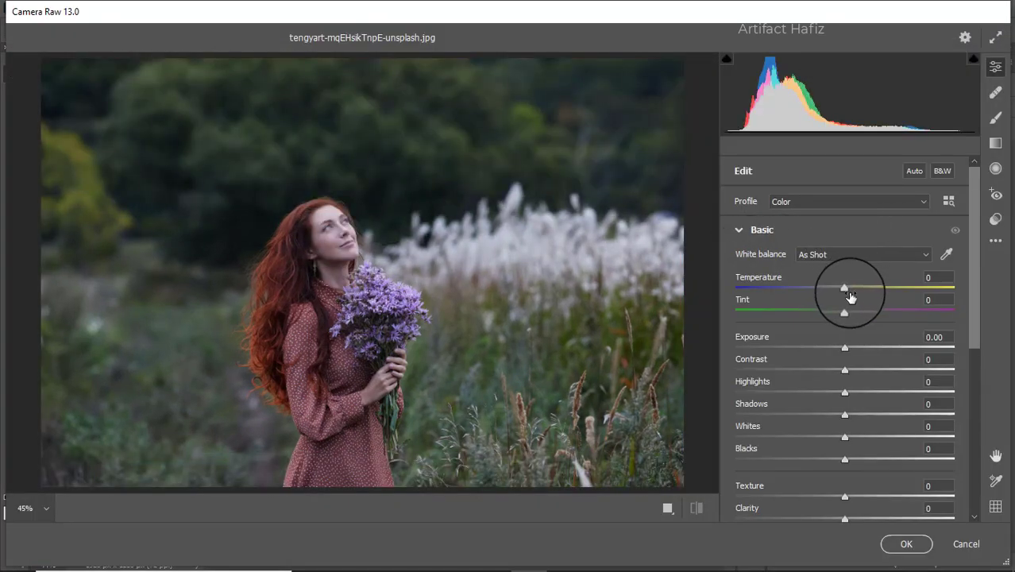
pyautogui.click(743, 231)
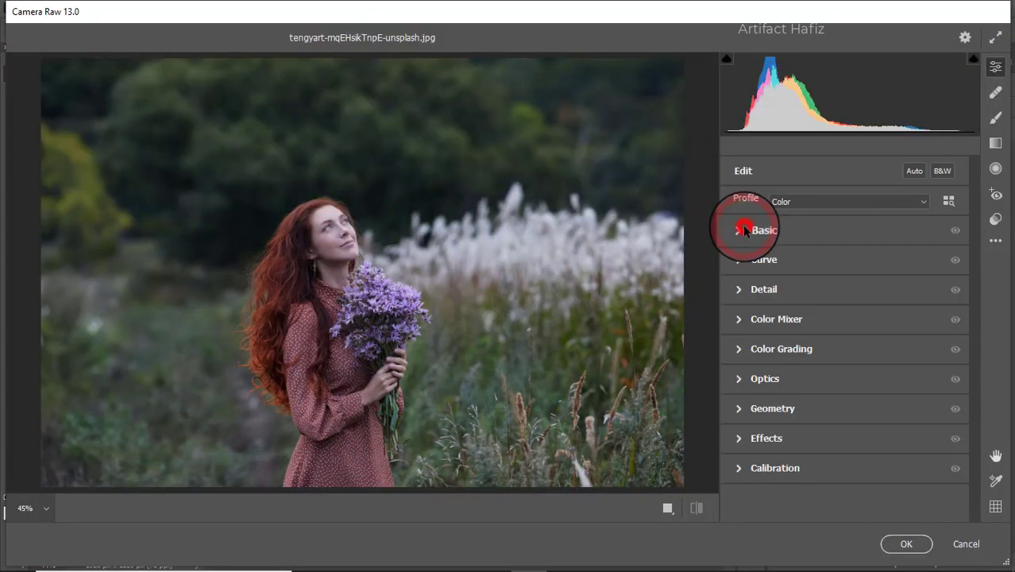
pyautogui.click(743, 230)
pyautogui.moveTo(844, 228)
pyautogui.mouseDown()
pyautogui.moveTo(872, 228)
pyautogui.moveTo(836, 253)
pyautogui.mouseUp()
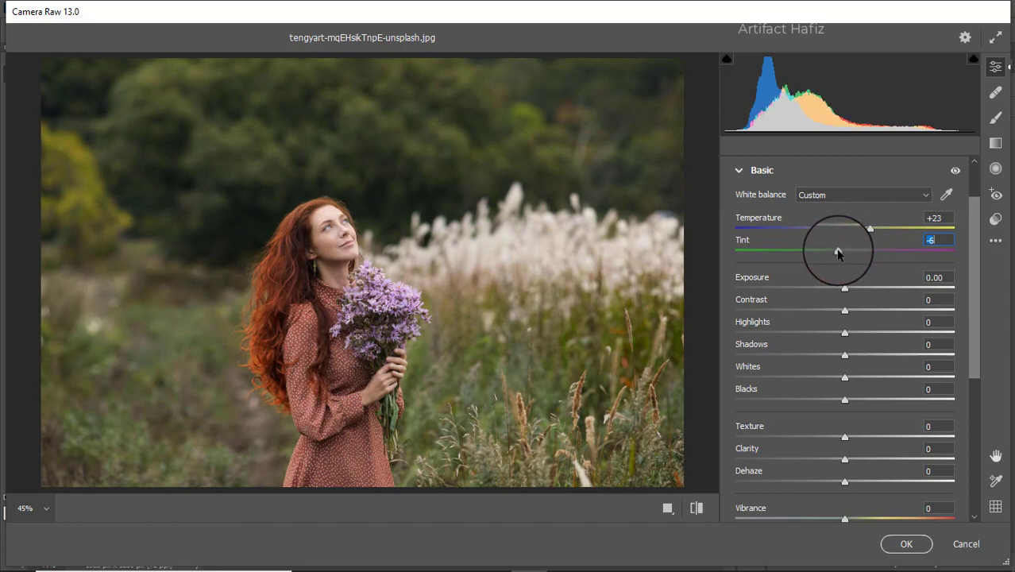
pyautogui.moveTo(845, 287); pyautogui.dragTo(850, 312)
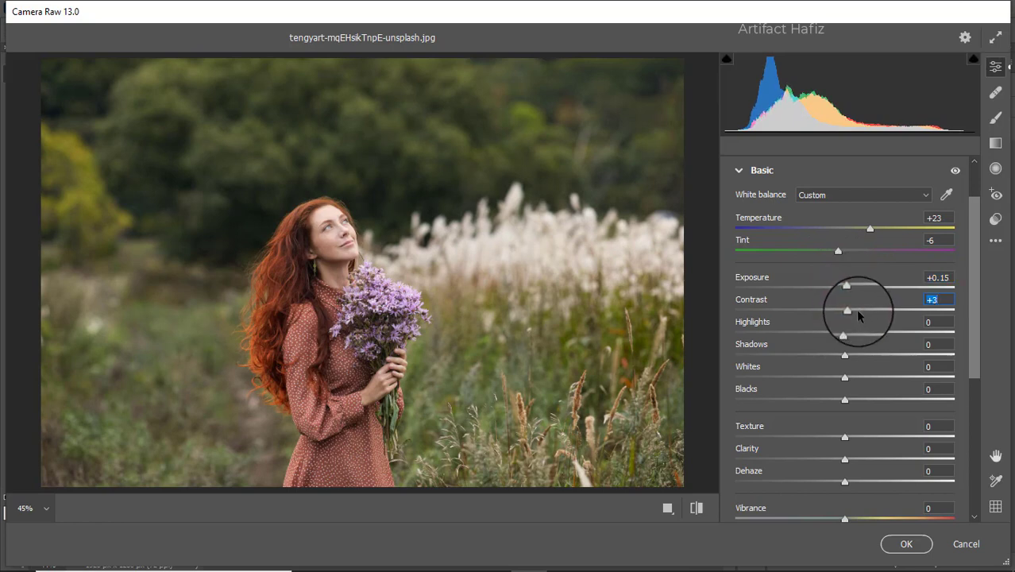
pyautogui.moveTo(843, 333)
pyautogui.mouseDown()
pyautogui.moveTo(818, 337)
pyautogui.moveTo(826, 335)
pyautogui.mouseUp()
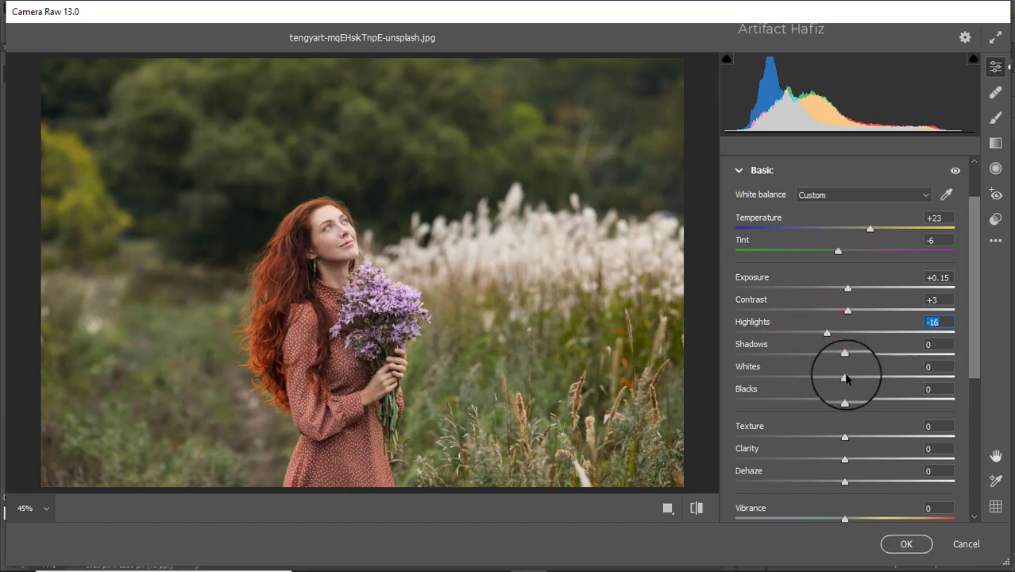
# Step: Set Whites +38, Shadows +71, Blacks +37, Vibrance +30 and Saturation -8
pyautogui.moveTo(846, 378); pyautogui.dragTo(887, 382)
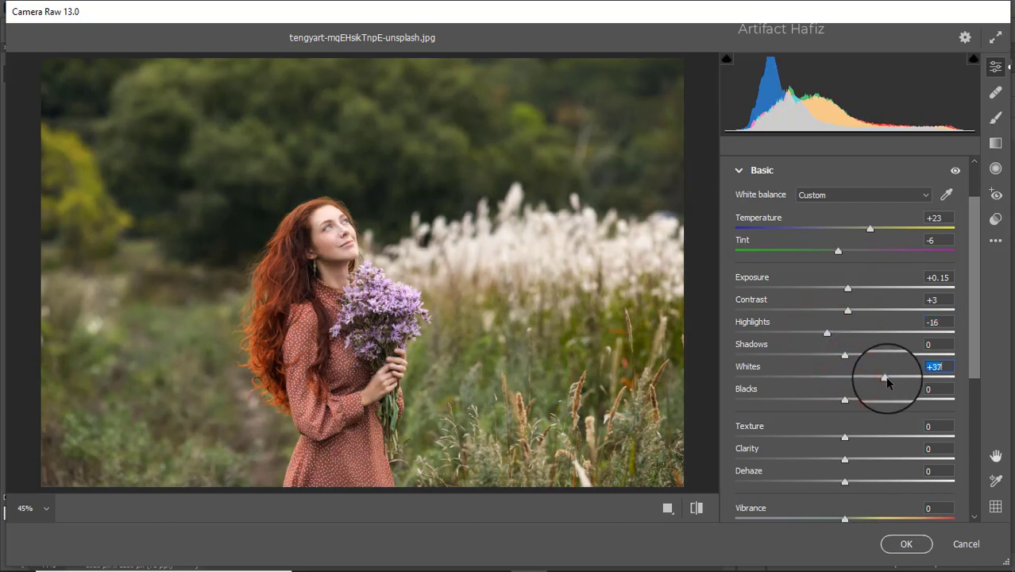
pyautogui.moveTo(846, 355); pyautogui.dragTo(921, 356)
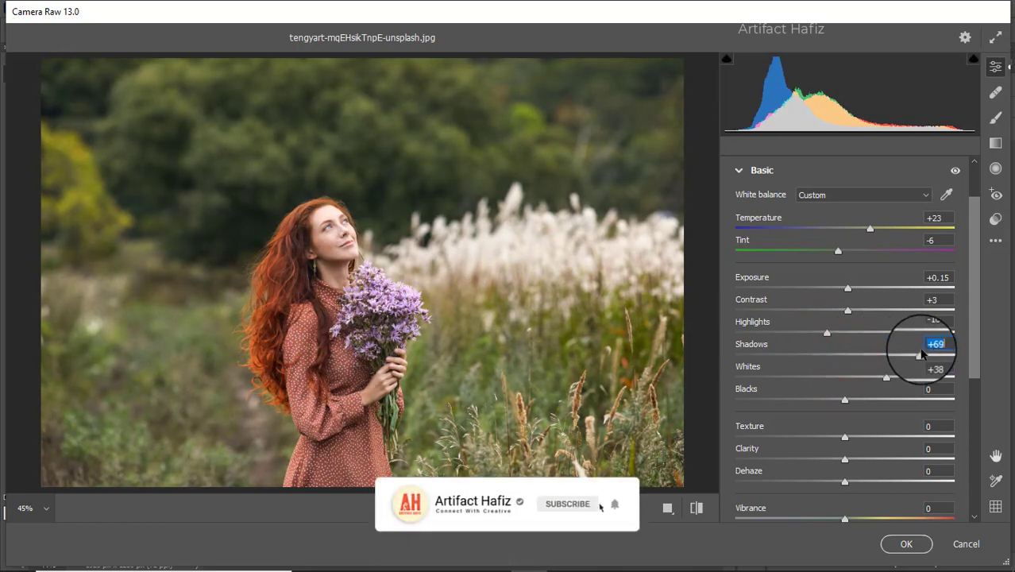
pyautogui.moveTo(845, 399)
pyautogui.mouseDown()
pyautogui.moveTo(922, 400)
pyautogui.moveTo(887, 404)
pyautogui.mouseUp()
pyautogui.scroll(-1, 877, 302)
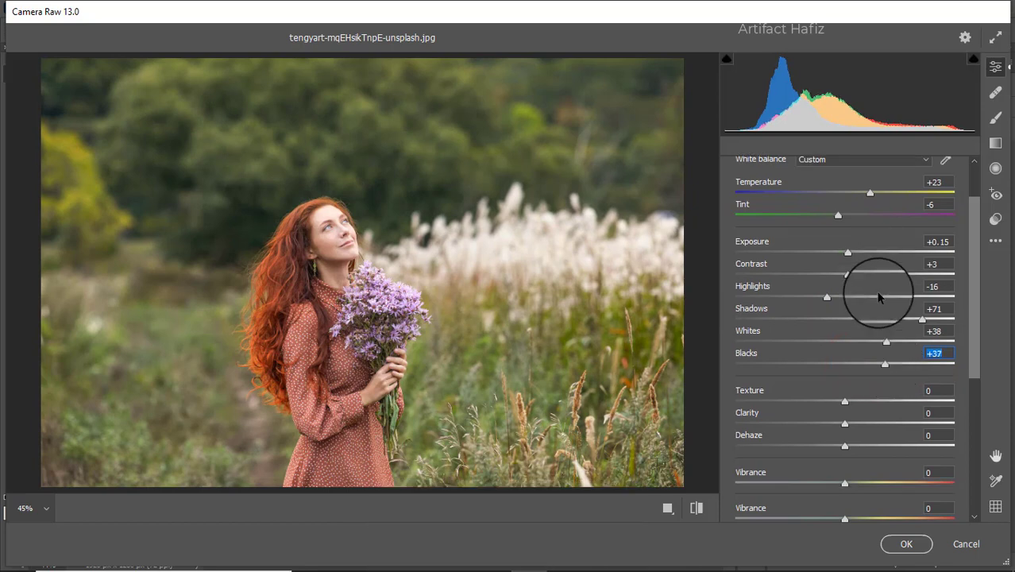
pyautogui.scroll(-3, 878, 294)
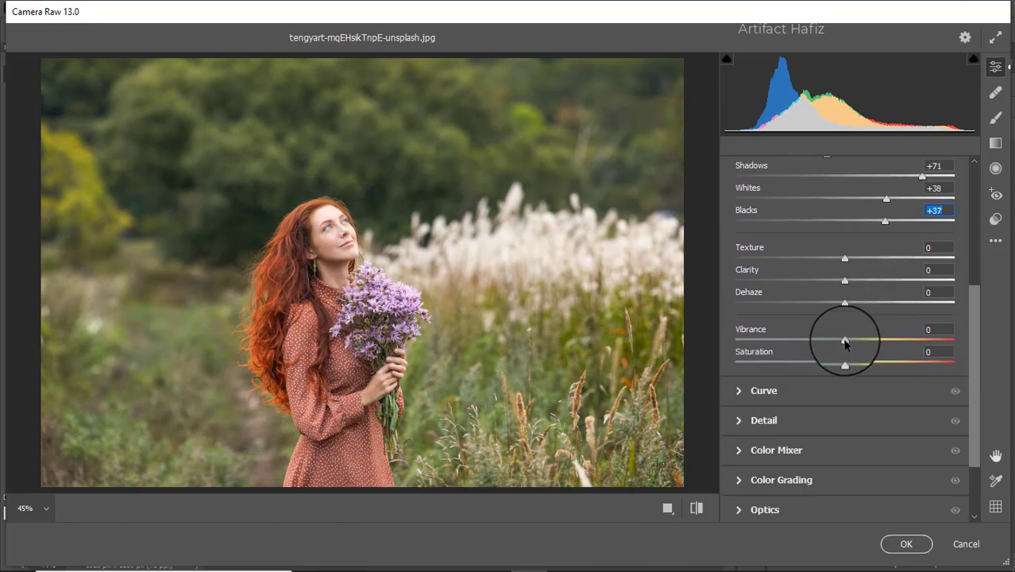
pyautogui.moveTo(845, 341); pyautogui.dragTo(877, 342)
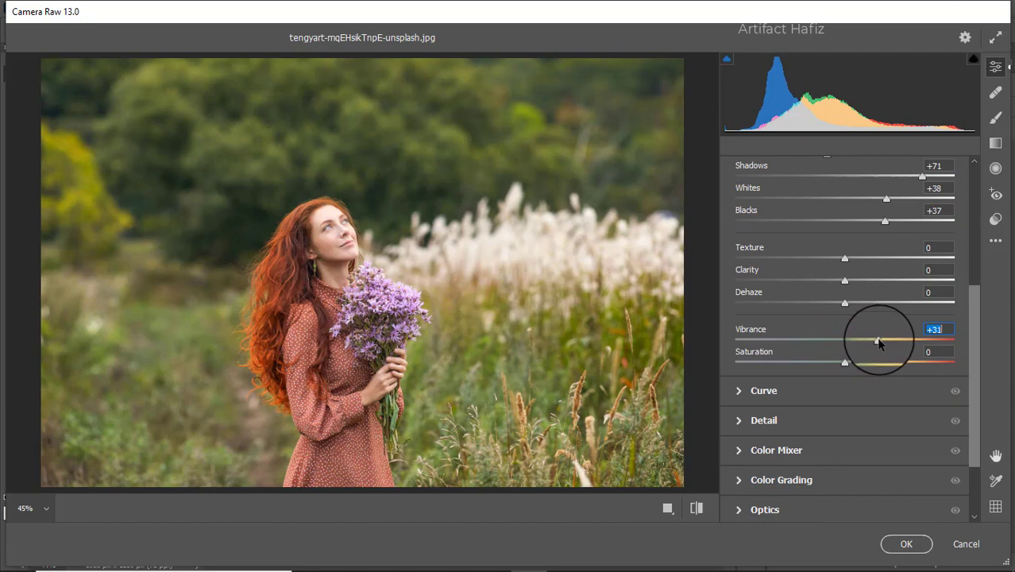
pyautogui.moveTo(843, 363); pyautogui.dragTo(835, 364)
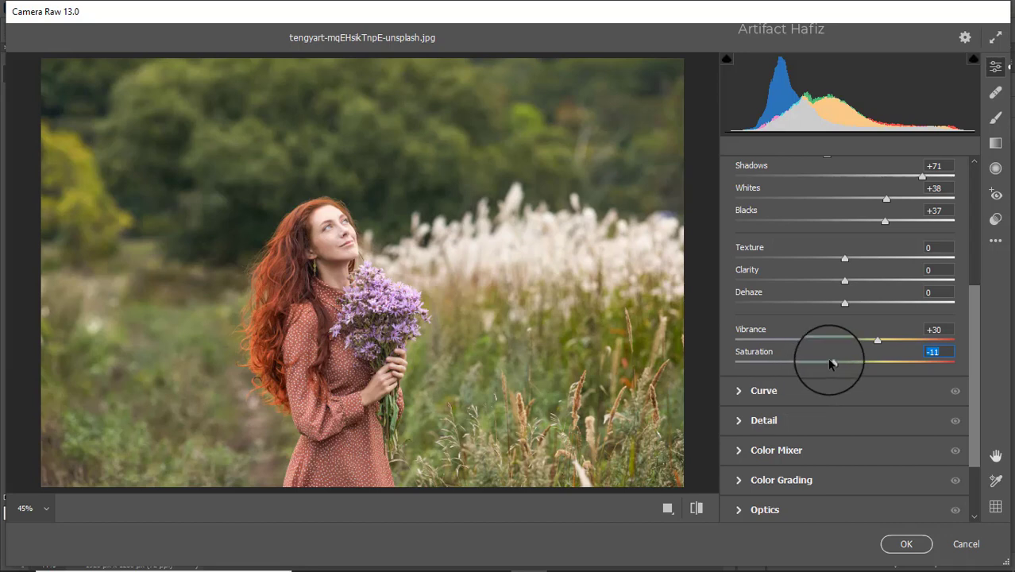
pyautogui.moveTo(832, 364); pyautogui.dragTo(837, 367)
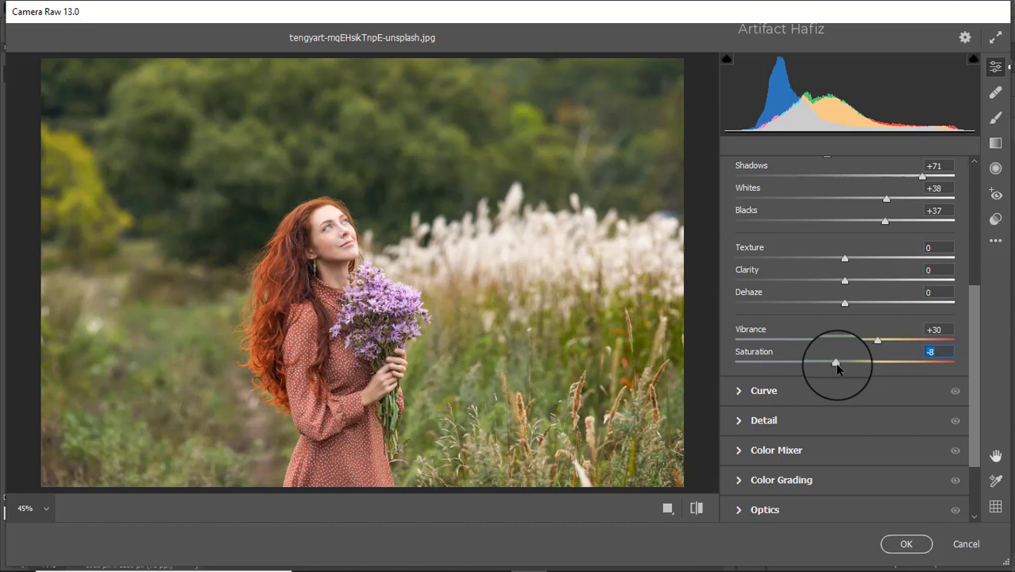
# Step: Shape the point tone curve with shadow and highlight points and lift the blue channel's black point
pyautogui.click(786, 393)
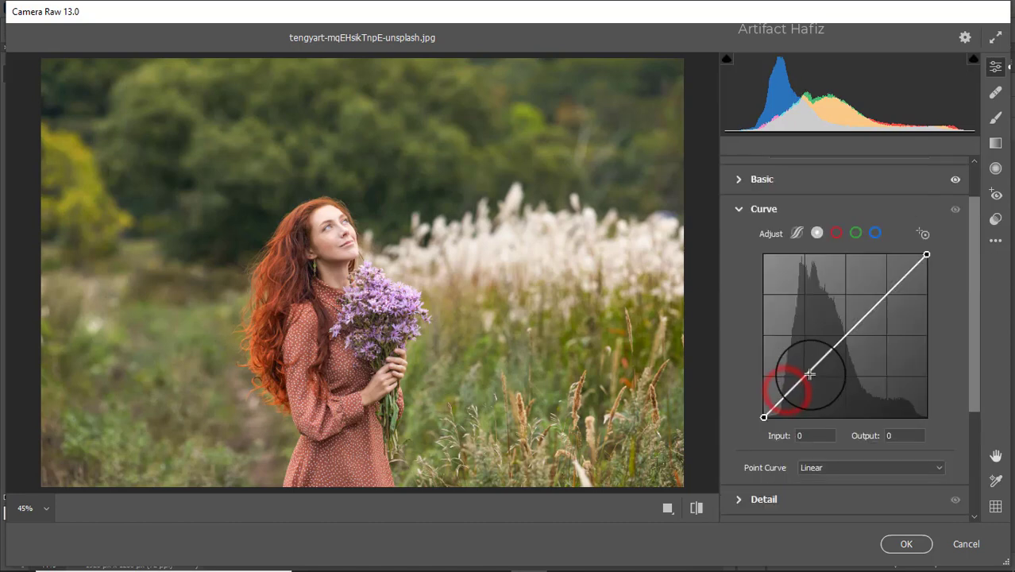
pyautogui.click(817, 233)
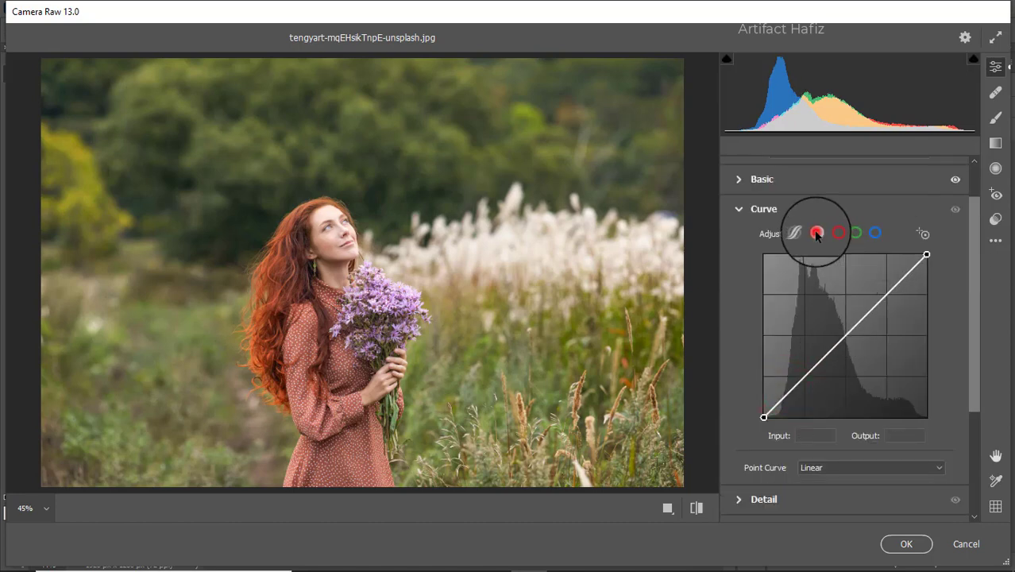
pyautogui.click(803, 379)
pyautogui.moveTo(887, 298); pyautogui.dragTo(884, 293)
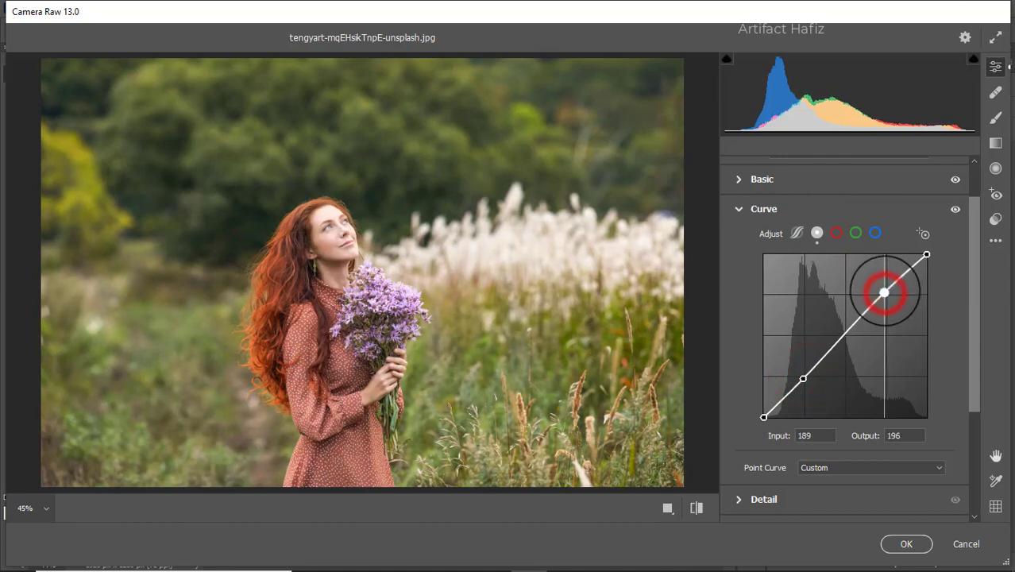
pyautogui.moveTo(763, 417); pyautogui.dragTo(763, 414)
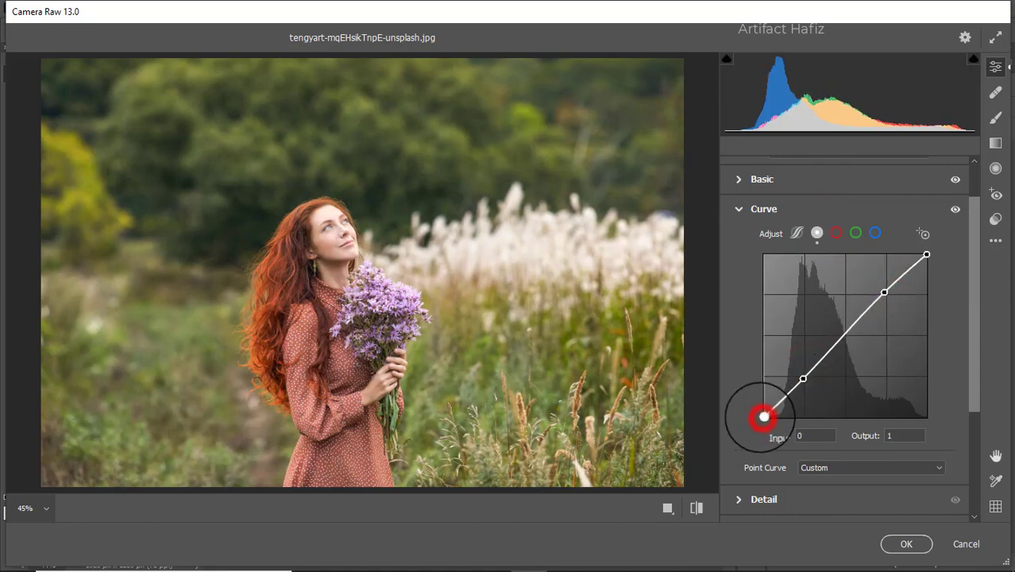
pyautogui.click(875, 233)
pyautogui.moveTo(764, 417); pyautogui.dragTo(763, 413)
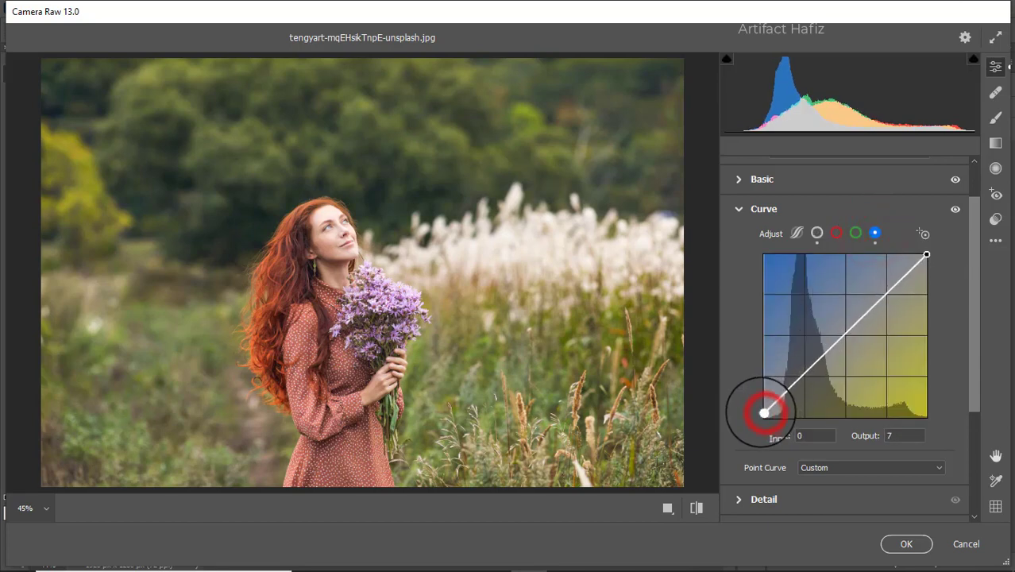
# Step: Set Detail to Sharpening 9, Noise Reduction 5 and Color Noise Reduction 10
pyautogui.scroll(-1, 830, 359)
pyautogui.scroll(-3, 830, 358)
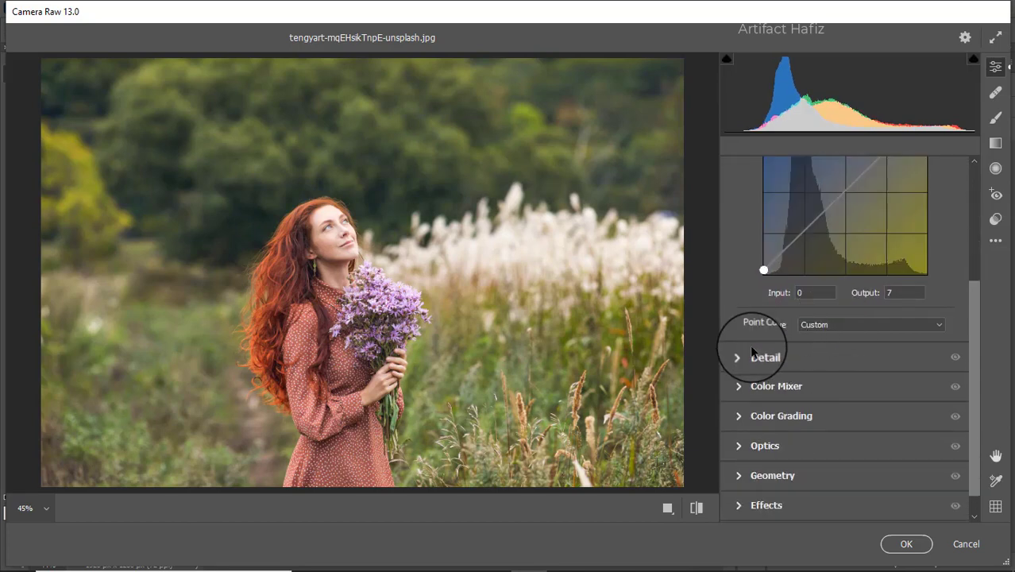
pyautogui.click(748, 355)
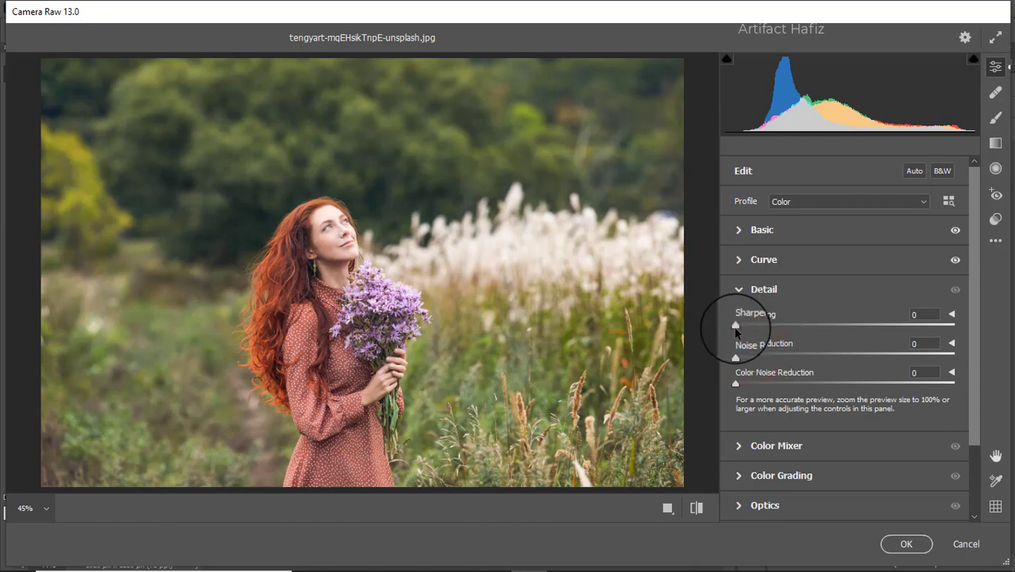
pyautogui.moveTo(735, 328); pyautogui.dragTo(751, 326)
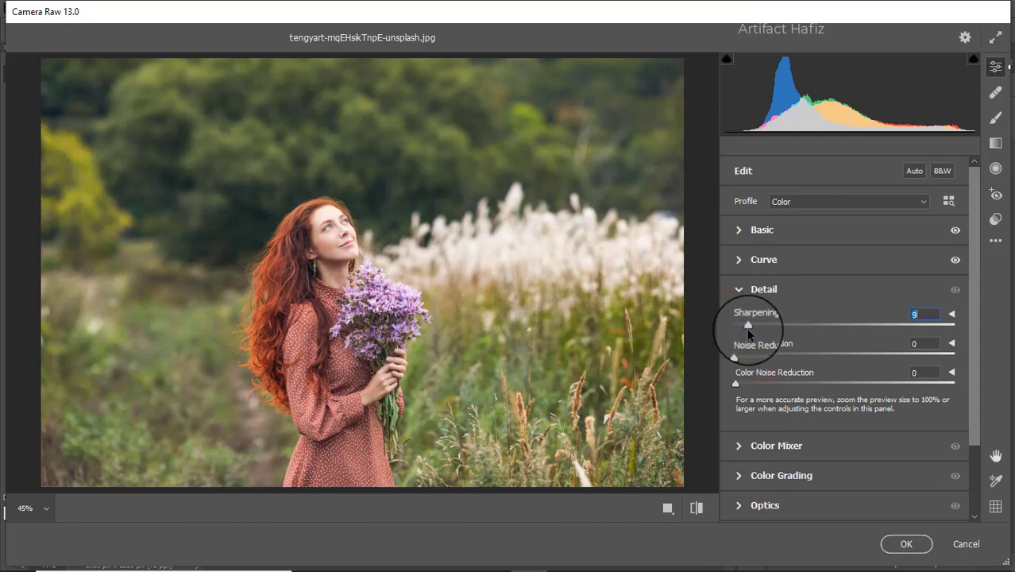
pyautogui.moveTo(732, 357); pyautogui.dragTo(746, 359)
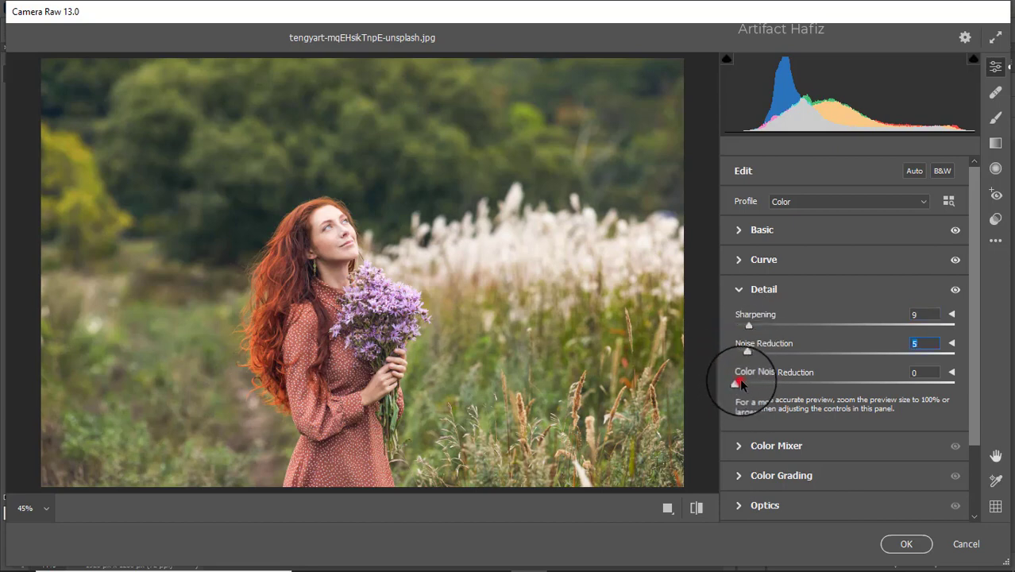
pyautogui.moveTo(735, 384); pyautogui.dragTo(756, 384)
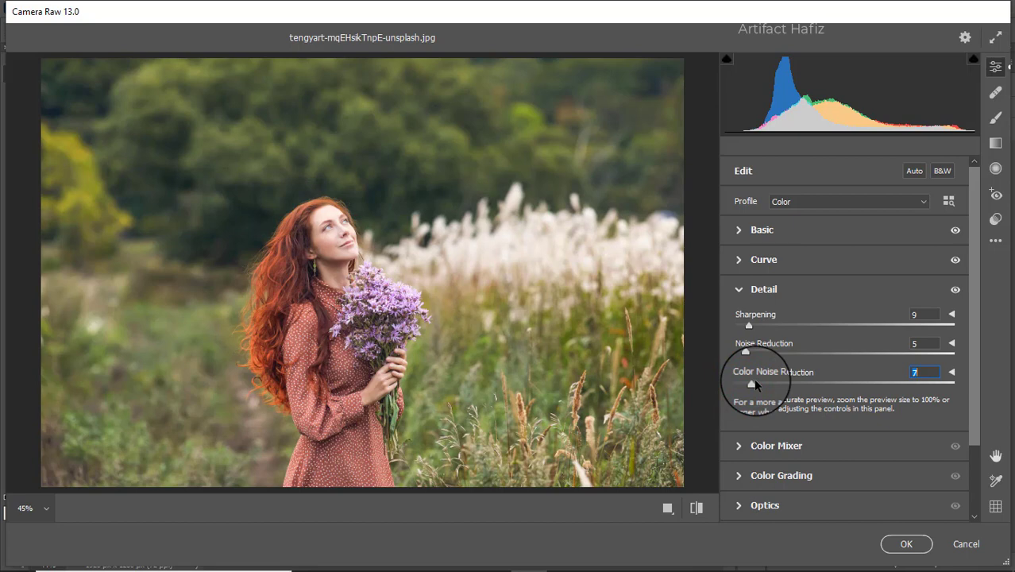
pyautogui.moveTo(754, 380); pyautogui.dragTo(759, 382)
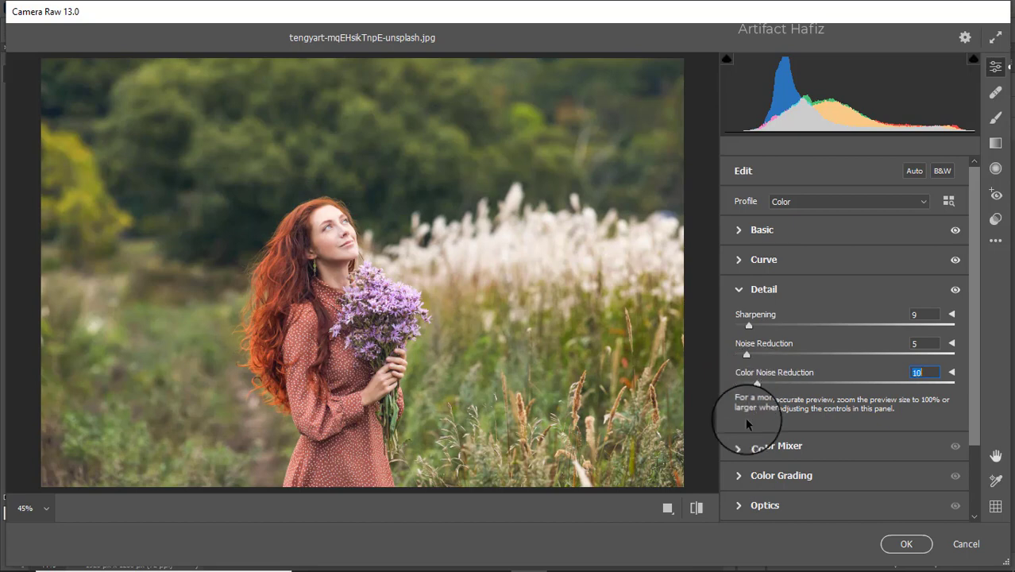
# Step: Set HSL saturation to Reds +33, Oranges +23, Yellows -39, Greens -82, Aquas +66, Blues +51
pyautogui.click(749, 446)
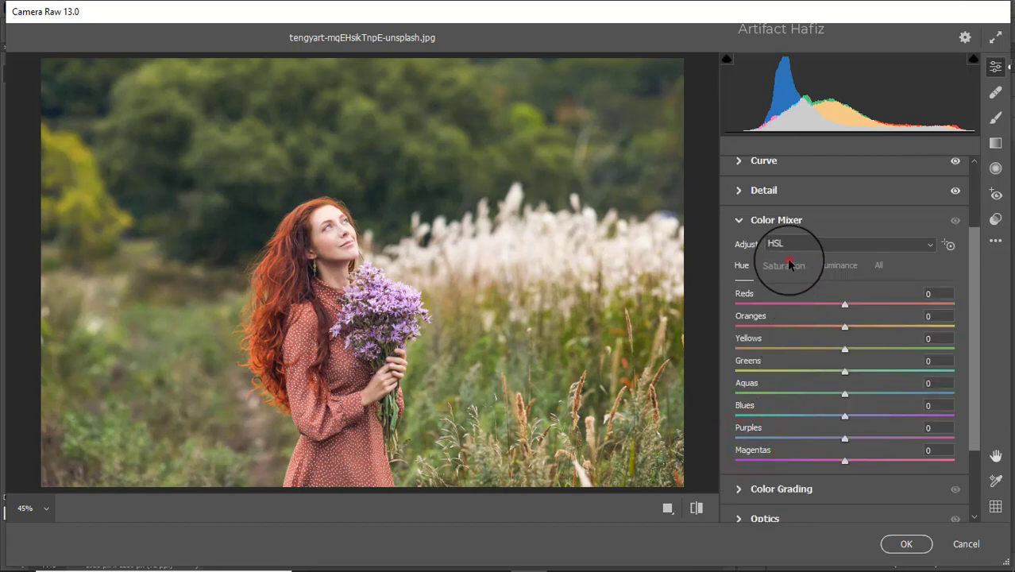
pyautogui.click(789, 264)
pyautogui.moveTo(844, 304); pyautogui.dragTo(892, 306)
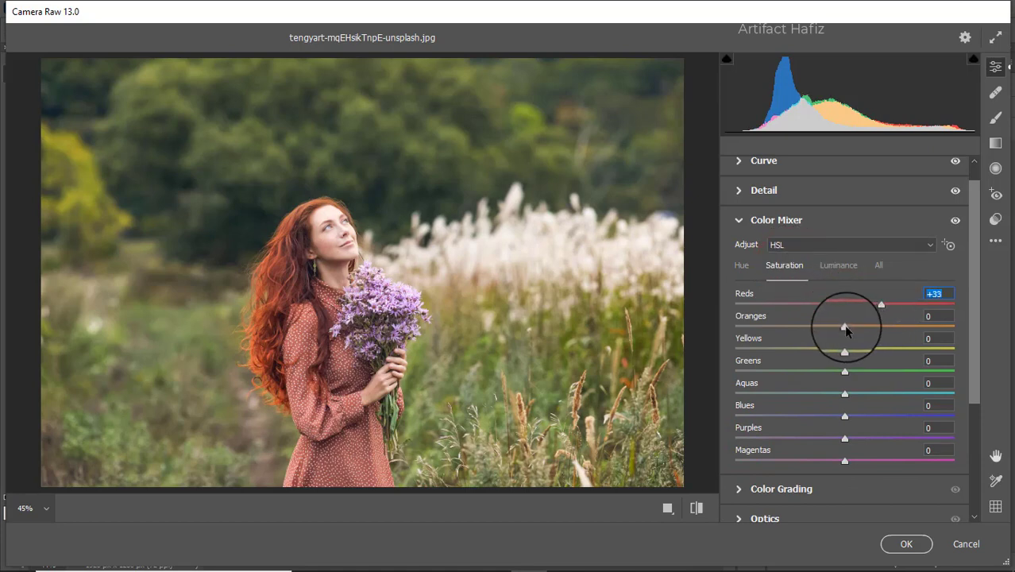
pyautogui.moveTo(847, 330)
pyautogui.mouseDown()
pyautogui.moveTo(872, 332)
pyautogui.moveTo(817, 360)
pyautogui.moveTo(749, 374)
pyautogui.moveTo(758, 379)
pyautogui.mouseUp()
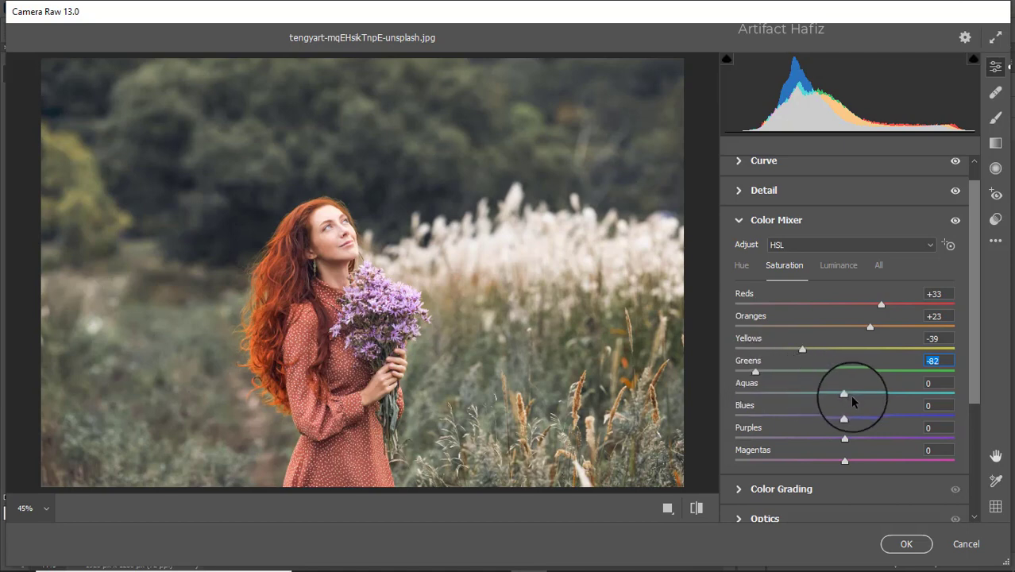
pyautogui.moveTo(846, 394); pyautogui.dragTo(920, 393)
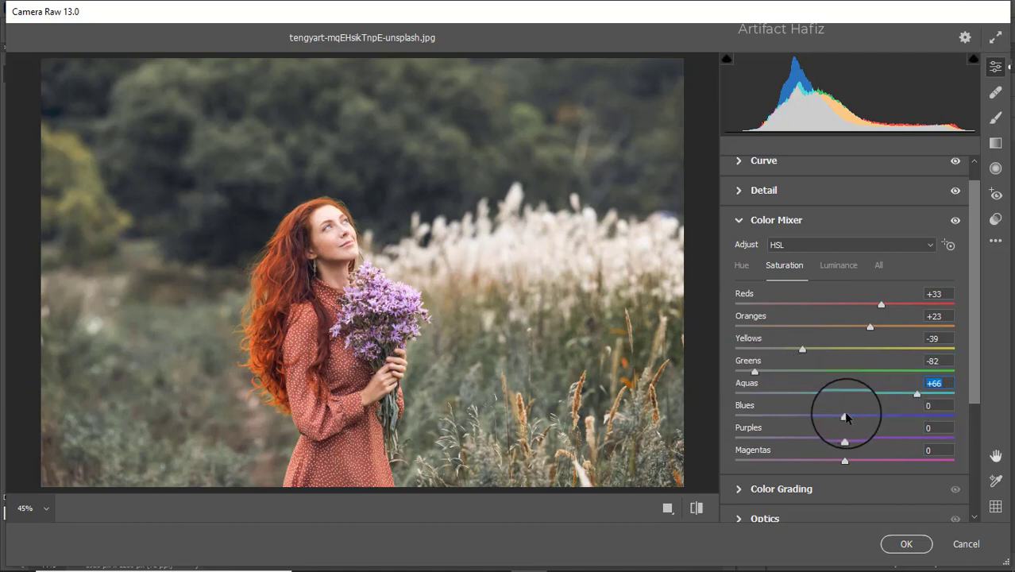
pyautogui.moveTo(846, 415); pyautogui.dragTo(902, 415)
pyautogui.click(826, 265)
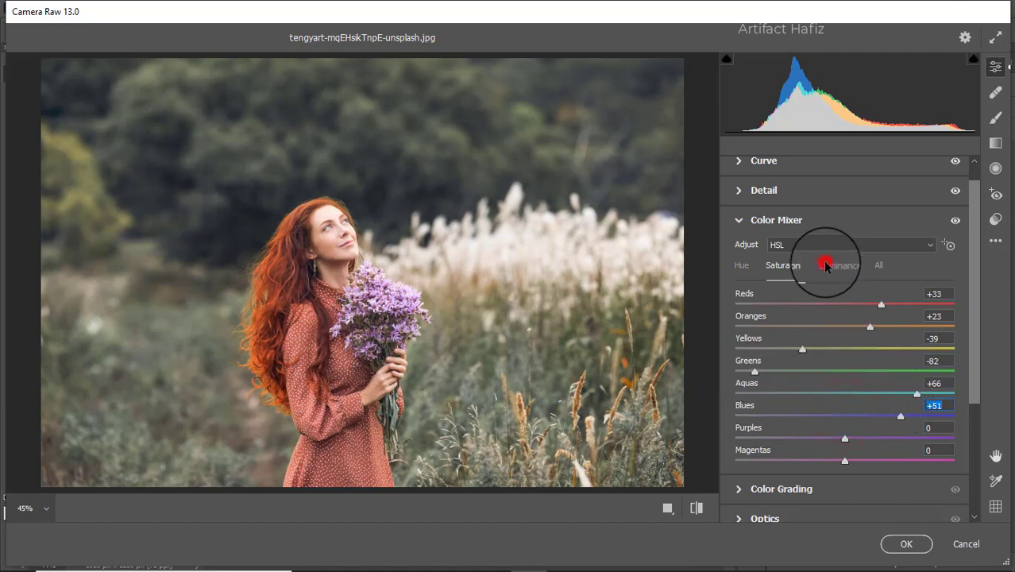
# Step: Lower HSL luminance to Greens -9, Oranges -7 and Aquas -30, alongside Reds -16, Yellows -9, Blues -32
pyautogui.click(846, 372)
pyautogui.moveTo(847, 375)
pyautogui.mouseDown()
pyautogui.moveTo(888, 348)
pyautogui.moveTo(847, 348)
pyautogui.mouseUp()
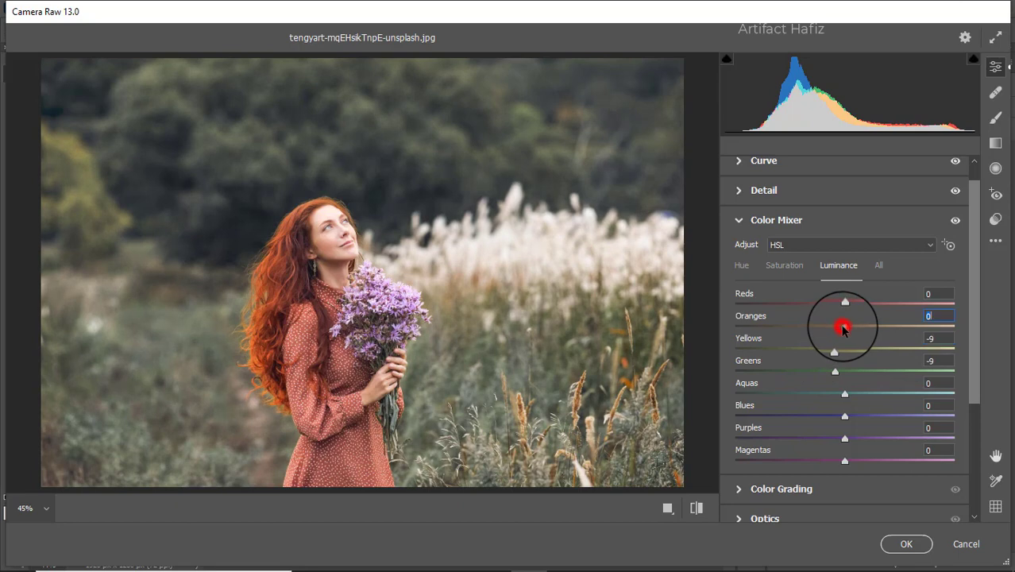
pyautogui.moveTo(844, 328); pyautogui.dragTo(830, 308)
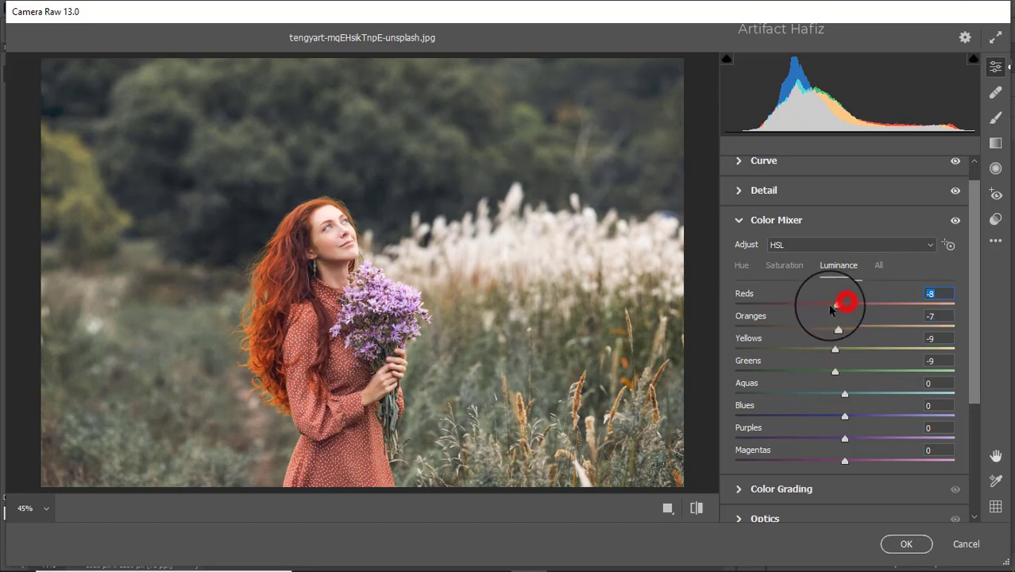
pyautogui.moveTo(845, 394)
pyautogui.mouseDown()
pyautogui.moveTo(808, 394)
pyautogui.moveTo(809, 416)
pyautogui.mouseUp()
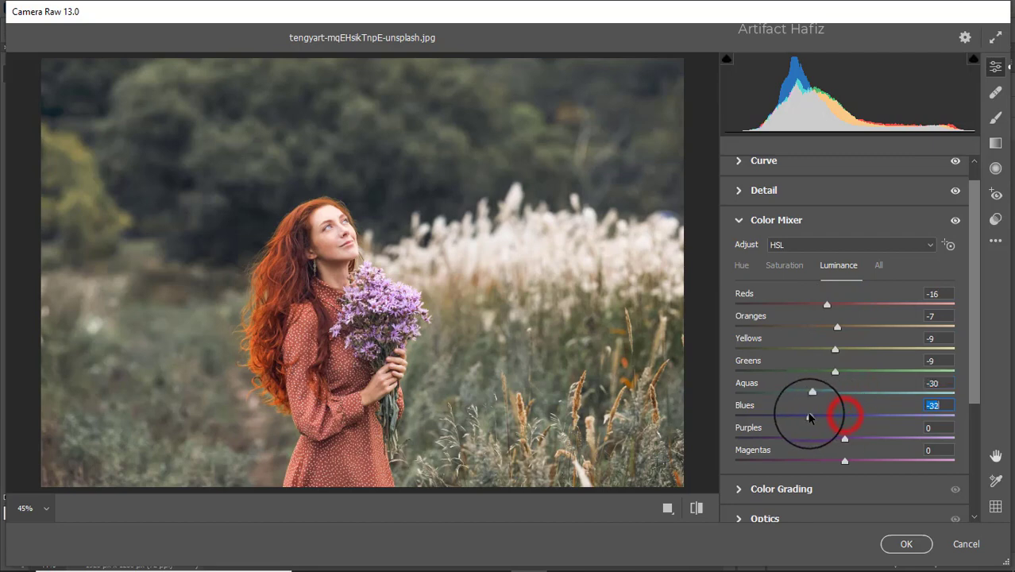
# Step: Set HSL hue to Greens +20, Yellows -10 and Aquas -21
pyautogui.click(745, 263)
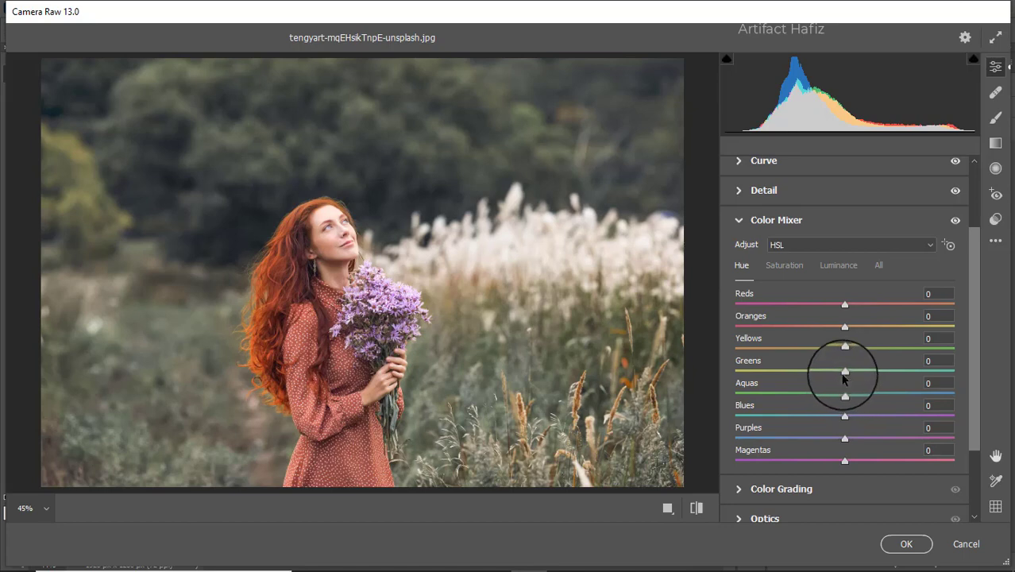
pyautogui.moveTo(845, 370)
pyautogui.mouseDown()
pyautogui.moveTo(886, 370)
pyautogui.moveTo(866, 397)
pyautogui.moveTo(794, 393)
pyautogui.moveTo(823, 393)
pyautogui.mouseUp()
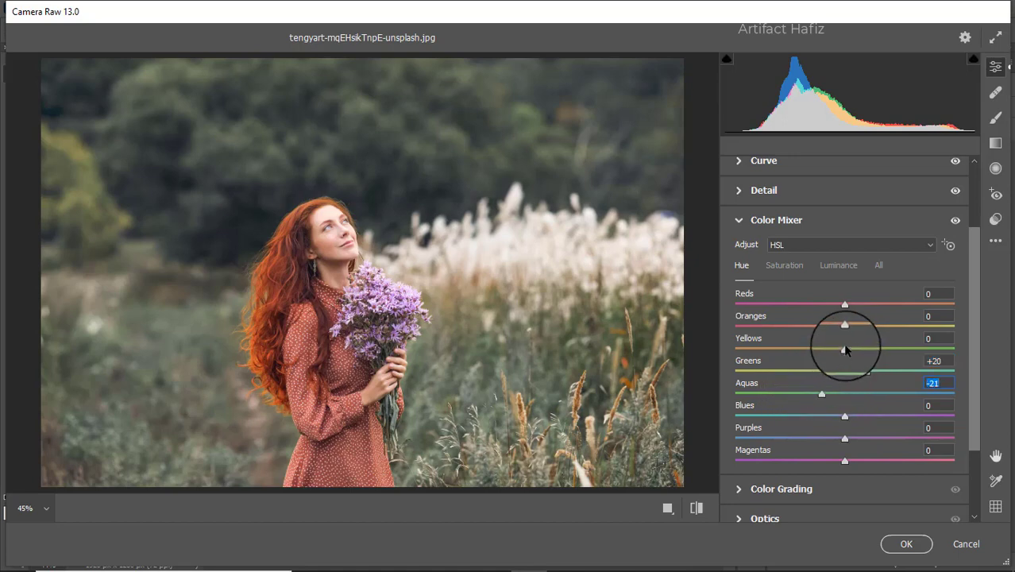
pyautogui.moveTo(847, 351)
pyautogui.mouseDown()
pyautogui.moveTo(923, 351)
pyautogui.moveTo(819, 334)
pyautogui.moveTo(924, 344)
pyautogui.moveTo(826, 350)
pyautogui.mouseUp()
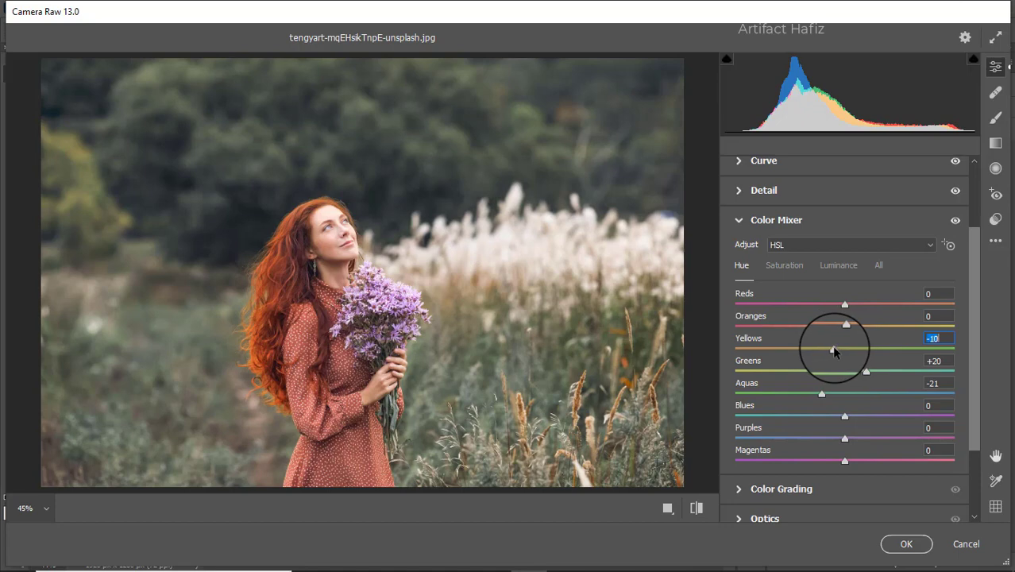
pyautogui.scroll(-3, 866, 353)
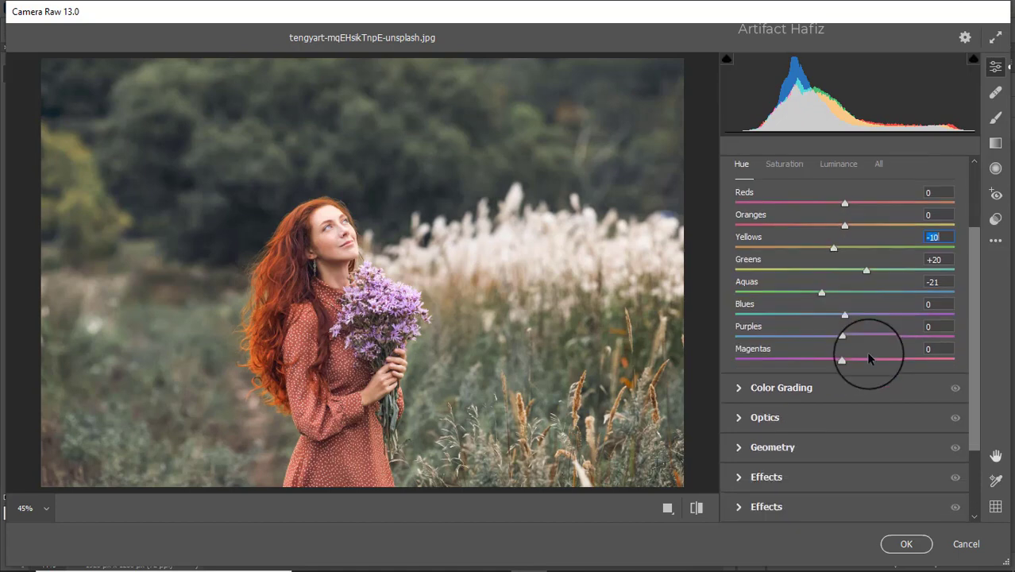
# Step: Tint the shadows blue (H 213, S 13) and the highlights to H 101, S 9 in Color Grading
pyautogui.click(807, 391)
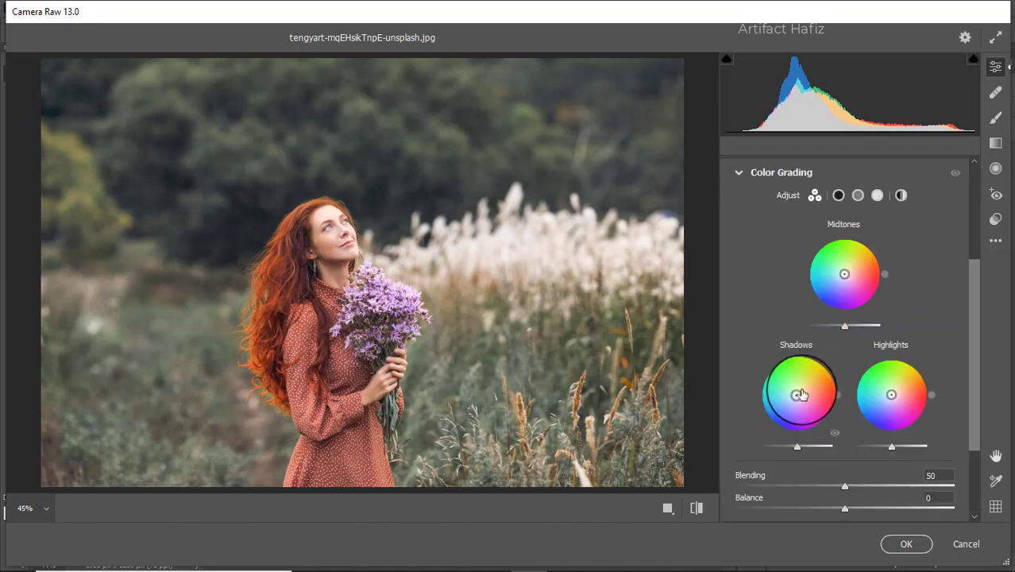
pyautogui.moveTo(798, 397); pyautogui.dragTo(784, 364)
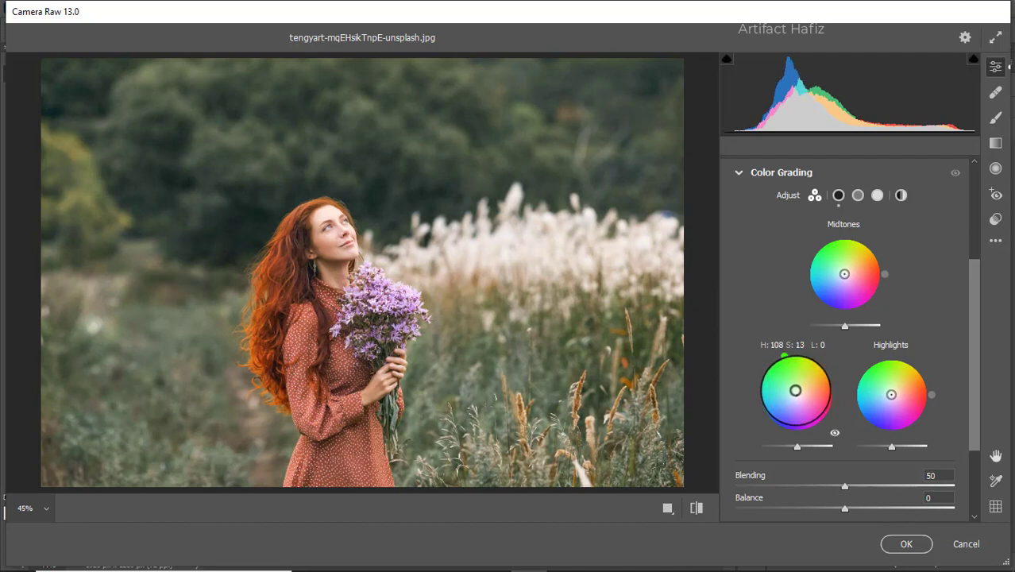
pyautogui.moveTo(783, 364); pyautogui.dragTo(759, 380)
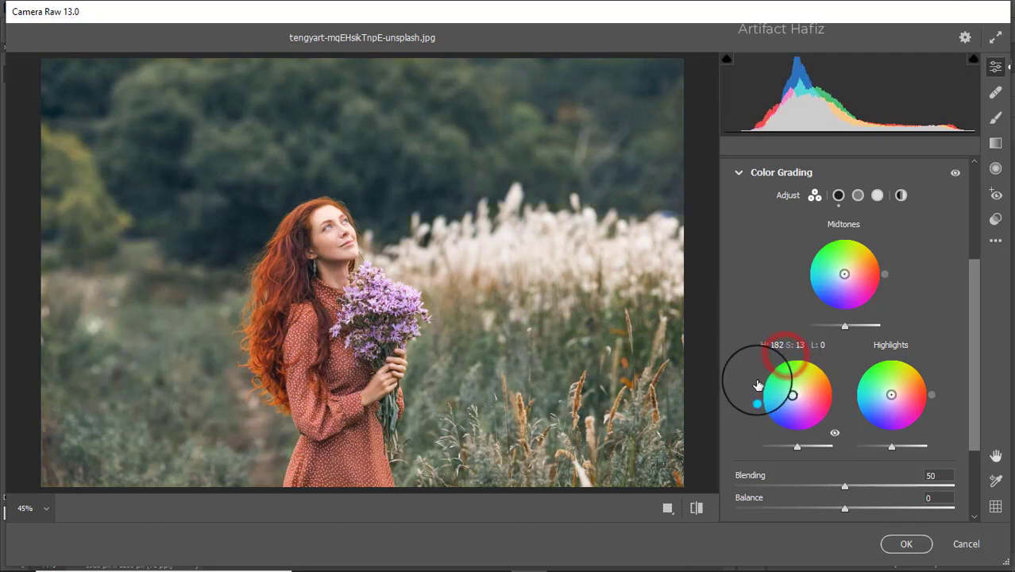
pyautogui.moveTo(874, 375)
pyautogui.mouseDown()
pyautogui.moveTo(680, 436)
pyautogui.moveTo(820, 476)
pyautogui.moveTo(873, 456)
pyautogui.moveTo(640, 469)
pyautogui.moveTo(760, 482)
pyautogui.moveTo(646, 481)
pyautogui.moveTo(643, 467)
pyautogui.moveTo(778, 492)
pyautogui.moveTo(662, 479)
pyautogui.moveTo(832, 442)
pyautogui.mouseUp()
pyautogui.moveTo(892, 395)
pyautogui.mouseDown()
pyautogui.moveTo(931, 400)
pyautogui.moveTo(793, 351)
pyautogui.moveTo(930, 362)
pyautogui.moveTo(808, 357)
pyautogui.moveTo(874, 355)
pyautogui.moveTo(798, 340)
pyautogui.moveTo(904, 349)
pyautogui.mouseUp()
pyautogui.moveTo(859, 371); pyautogui.dragTo(883, 354)
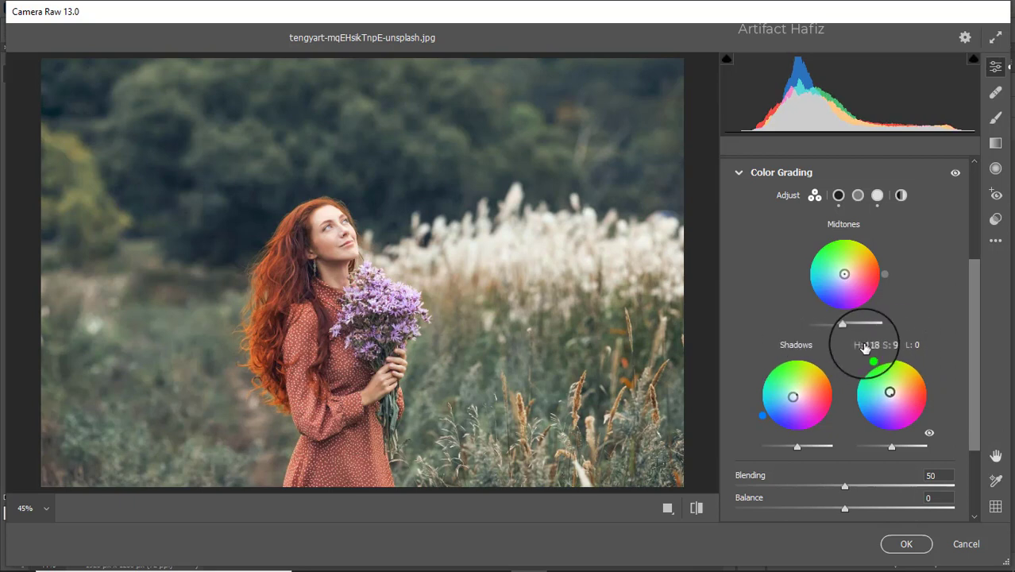
pyautogui.scroll(-3, 821, 352)
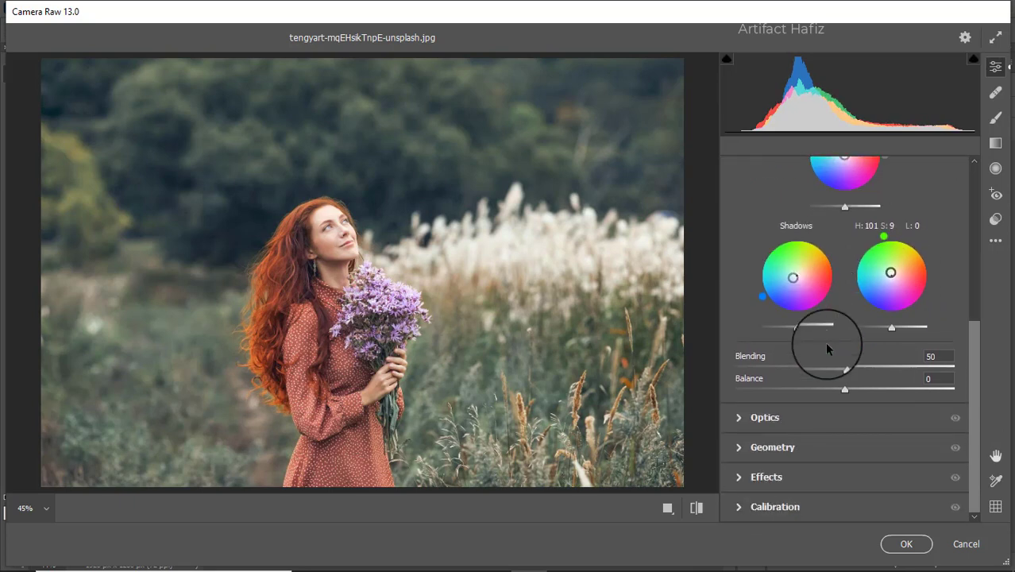
# Step: Add a Highlight Priority vignette: Amount -6, Midpoint 58, Roundness +53, Feather 62
pyautogui.click(785, 477)
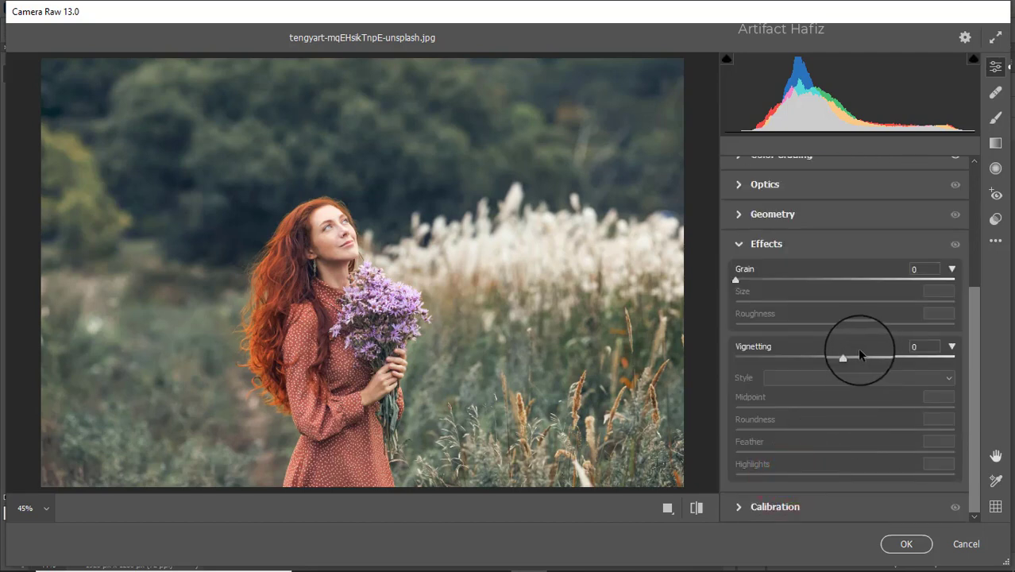
pyautogui.moveTo(844, 360); pyautogui.dragTo(839, 359)
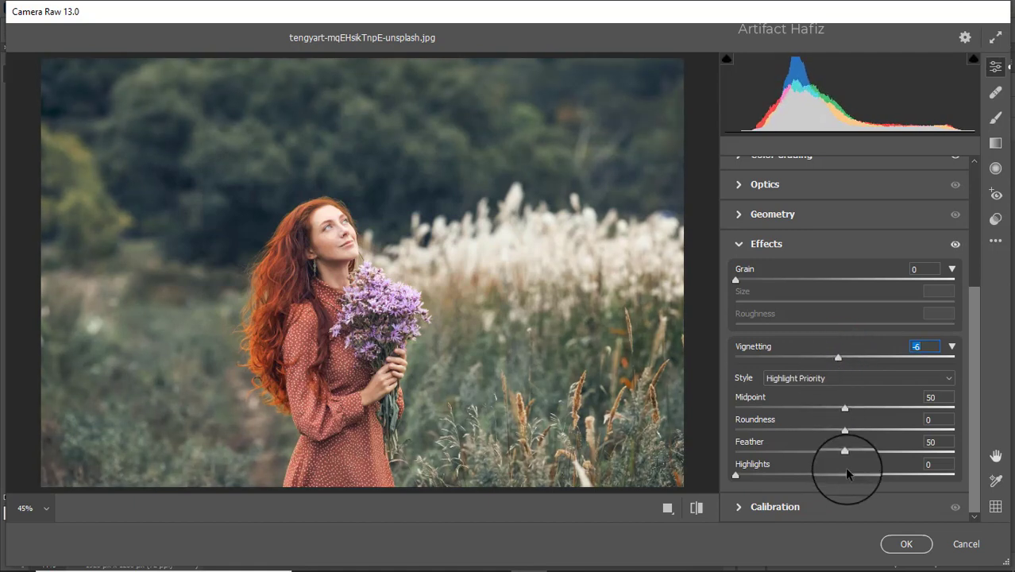
pyautogui.moveTo(846, 457)
pyautogui.mouseDown()
pyautogui.moveTo(871, 456)
pyautogui.moveTo(809, 430)
pyautogui.moveTo(903, 430)
pyautogui.mouseUp()
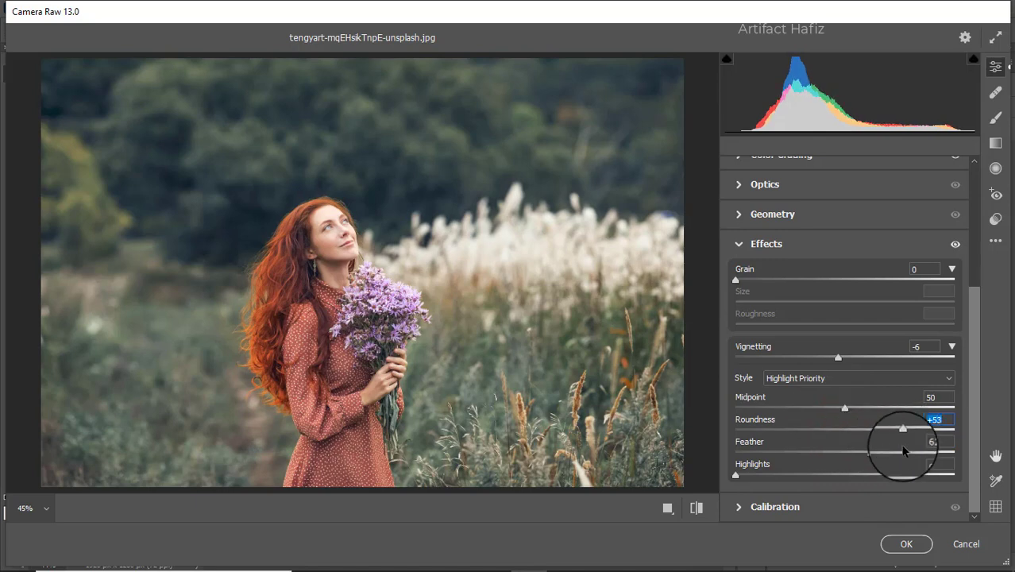
pyautogui.moveTo(845, 407); pyautogui.dragTo(851, 406)
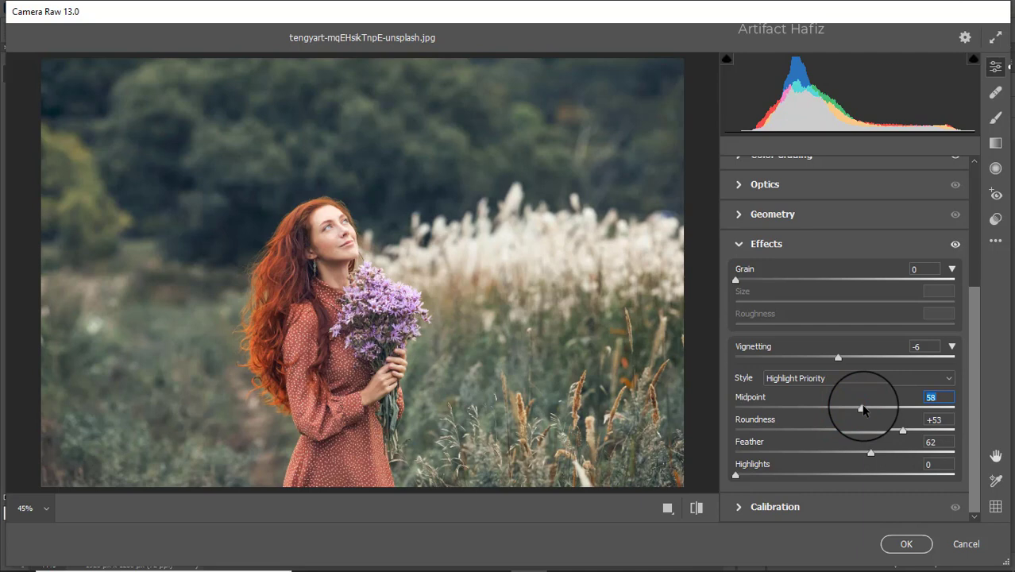
# Step: Set calibration saturation to Green Primary +38, Red Primary -7 and Blue Primary +27
pyautogui.click(774, 509)
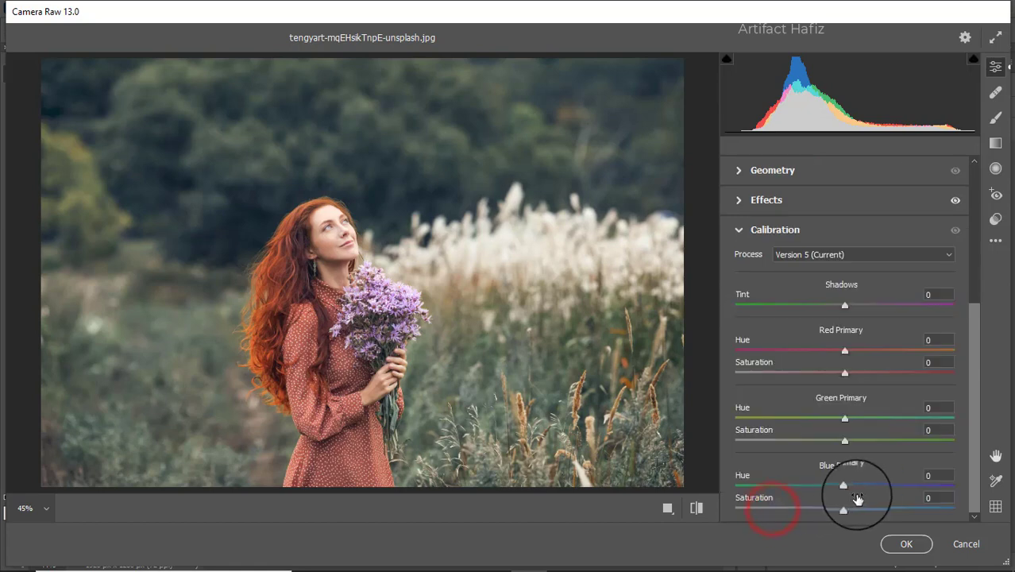
pyautogui.moveTo(867, 442); pyautogui.dragTo(889, 442)
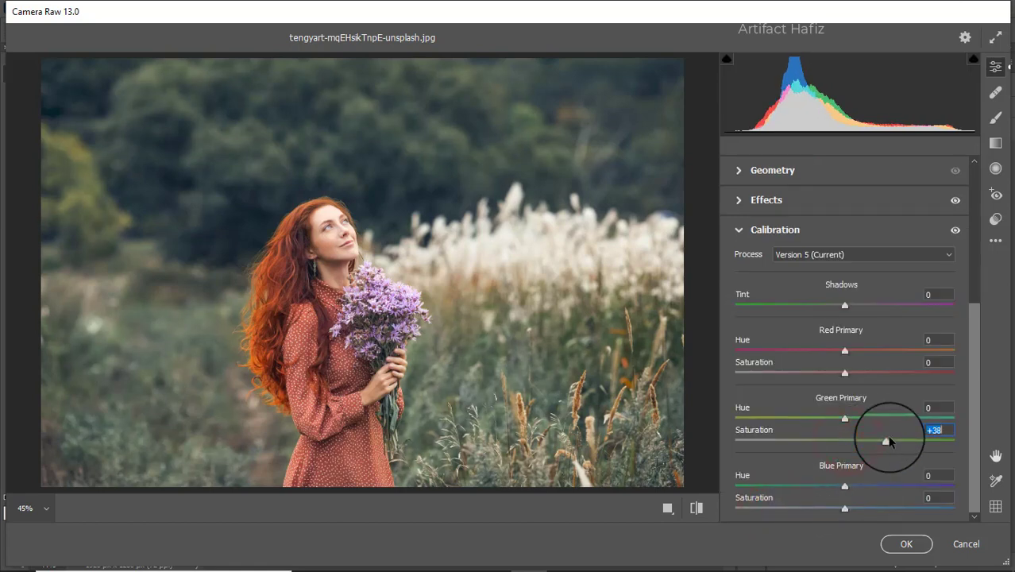
pyautogui.moveTo(845, 377)
pyautogui.mouseDown()
pyautogui.moveTo(824, 375)
pyautogui.moveTo(840, 375)
pyautogui.mouseUp()
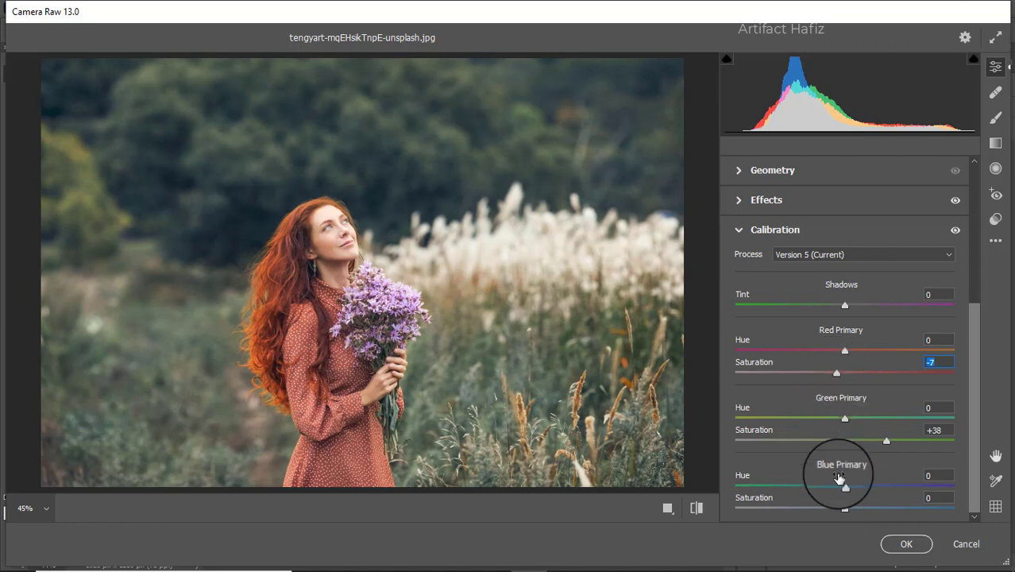
pyautogui.moveTo(845, 508)
pyautogui.mouseDown()
pyautogui.moveTo(884, 510)
pyautogui.moveTo(874, 508)
pyautogui.mouseUp()
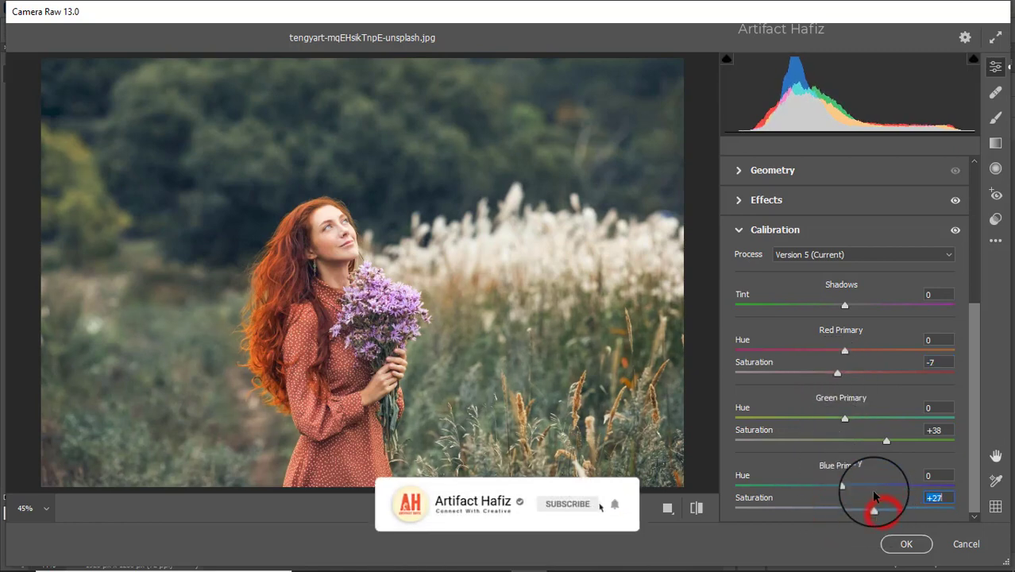
# Step: Draw a graduated filter from the top-right toward the bouquet with Temperature +12 and Exposure +1.15
pyautogui.click(994, 143)
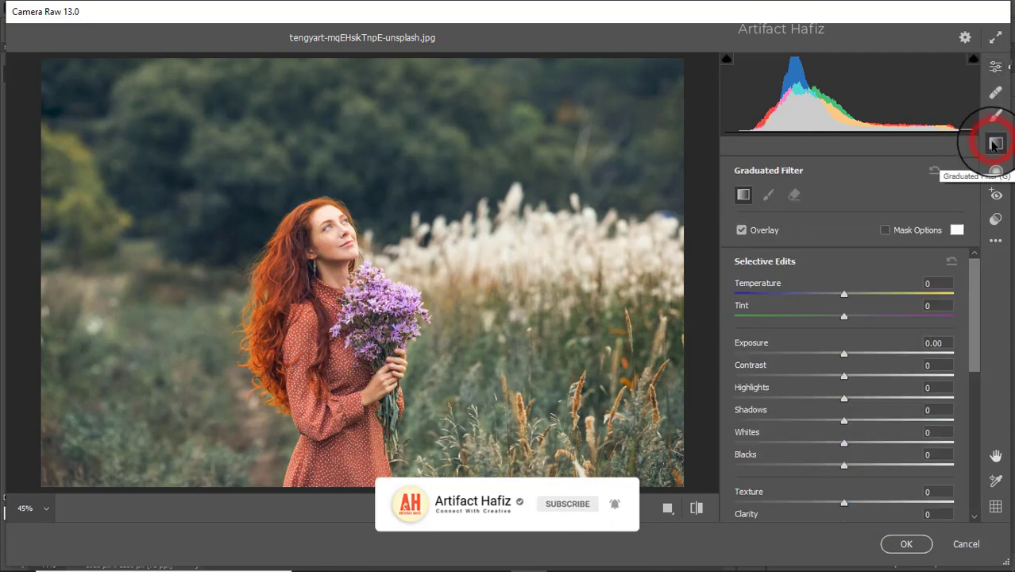
pyautogui.moveTo(632, 75); pyautogui.dragTo(586, 120)
pyautogui.moveTo(553, 172); pyautogui.dragTo(521, 238)
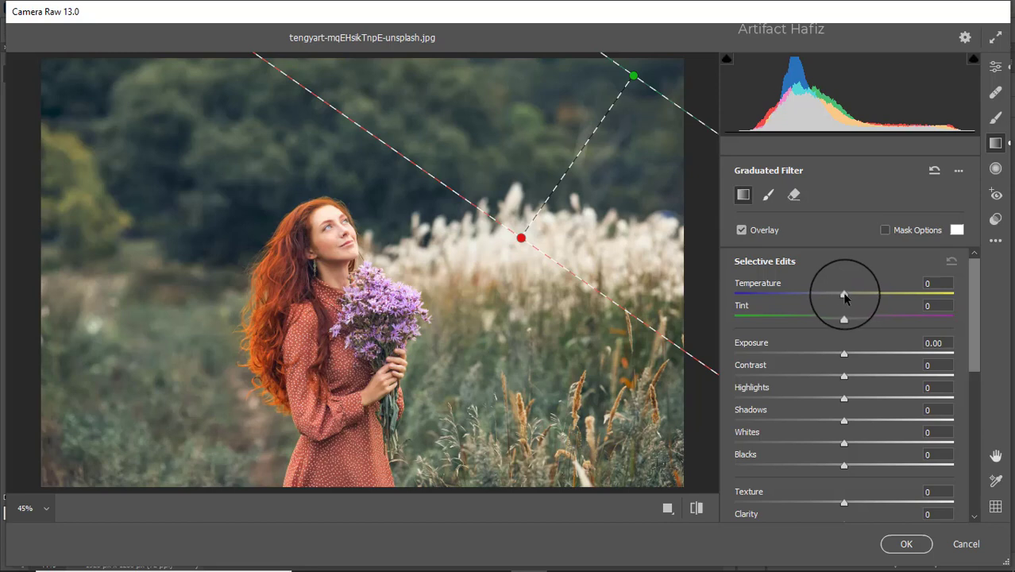
pyautogui.moveTo(845, 295)
pyautogui.mouseDown()
pyautogui.moveTo(902, 305)
pyautogui.moveTo(858, 312)
pyautogui.mouseUp()
pyautogui.moveTo(844, 353); pyautogui.dragTo(876, 356)
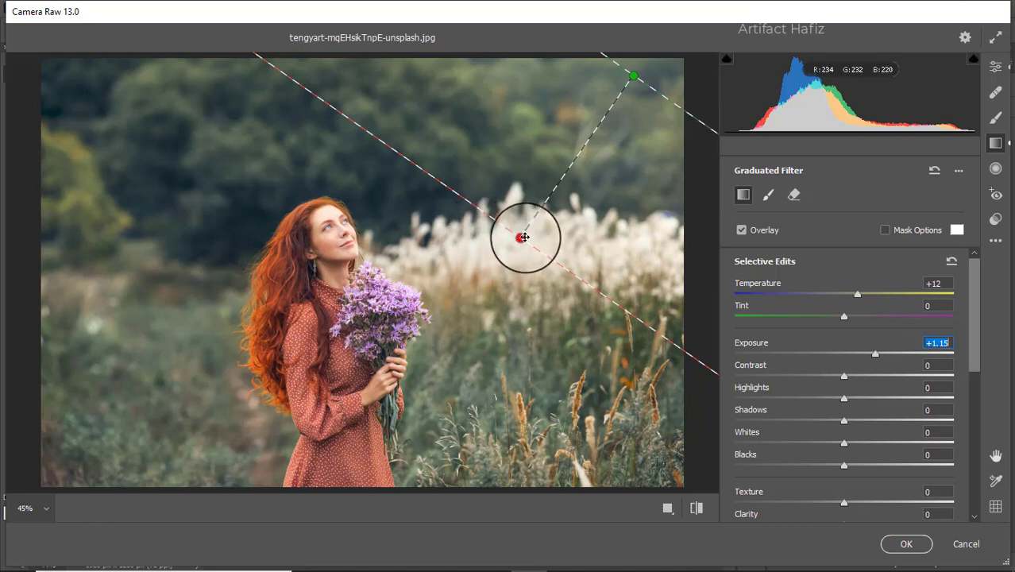
pyautogui.moveTo(522, 242)
pyautogui.mouseDown()
pyautogui.moveTo(601, 311)
pyautogui.moveTo(550, 295)
pyautogui.moveTo(515, 350)
pyautogui.moveTo(518, 342)
pyautogui.mouseUp()
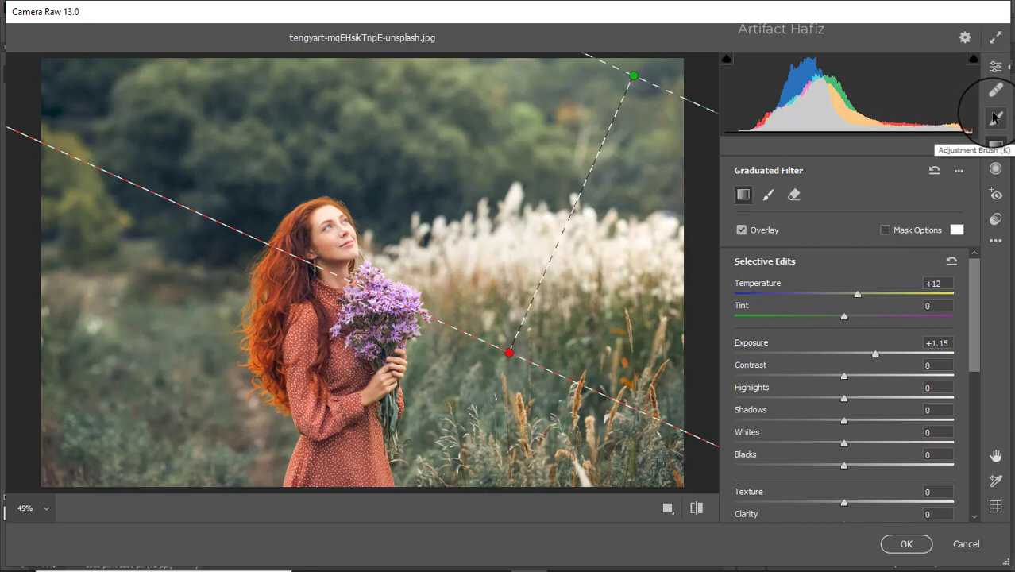
pyautogui.click(996, 67)
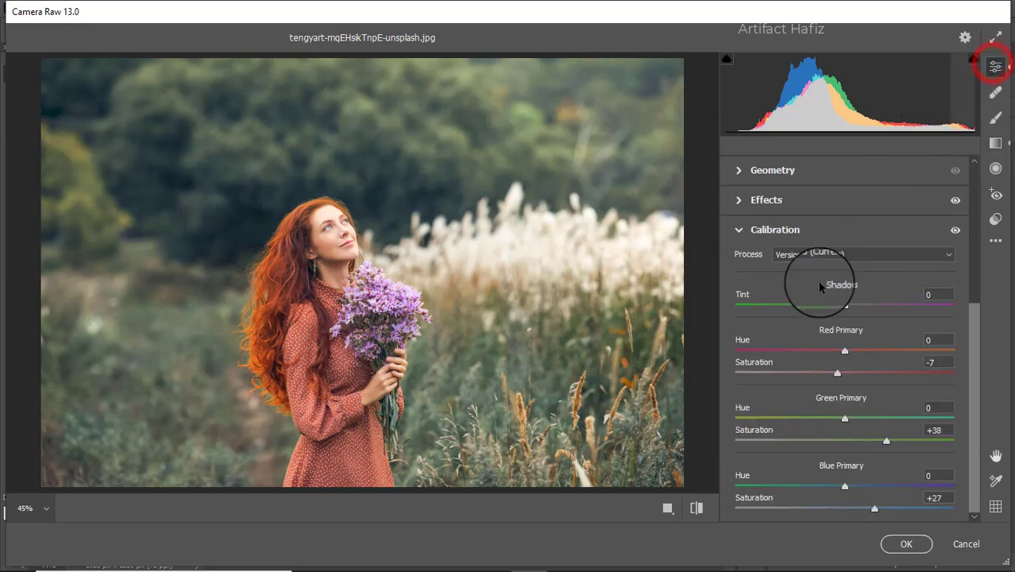
# Step: Compare the Camera Raw grading before and after, then apply it as a smart filter on Background copy
pyautogui.click(667, 508)
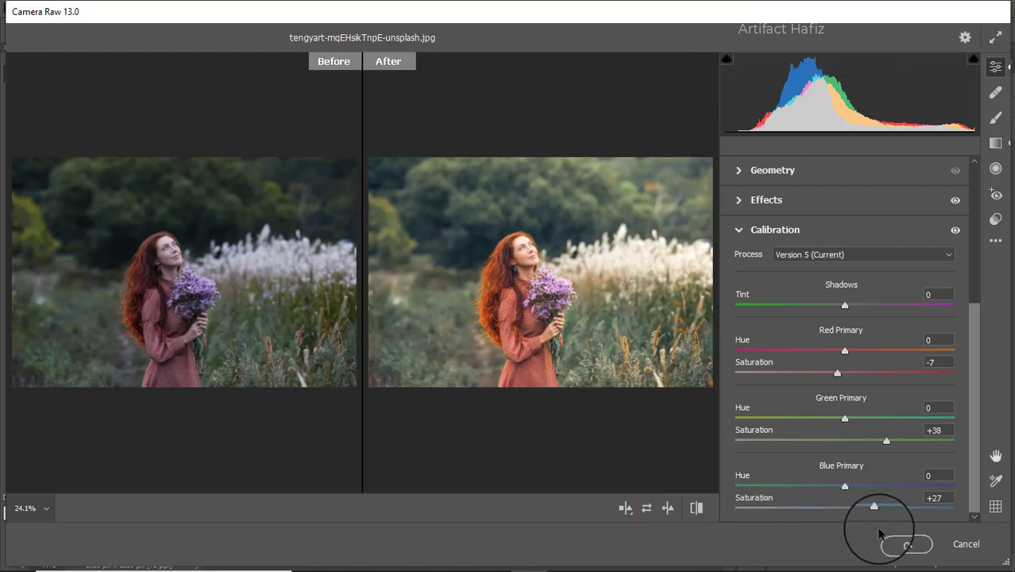
pyautogui.click(907, 544)
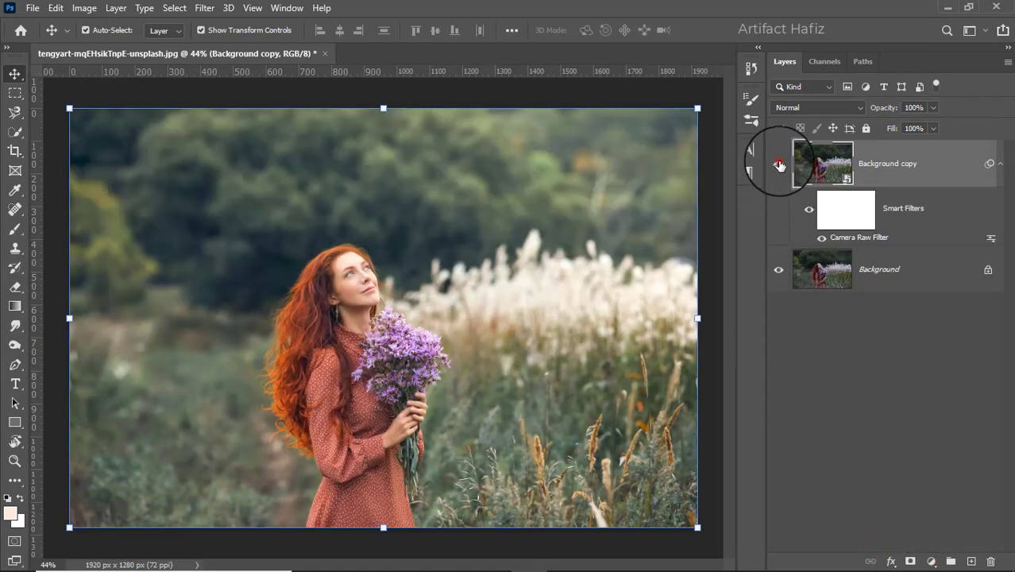
pyautogui.click(780, 164)
pyautogui.click(779, 164)
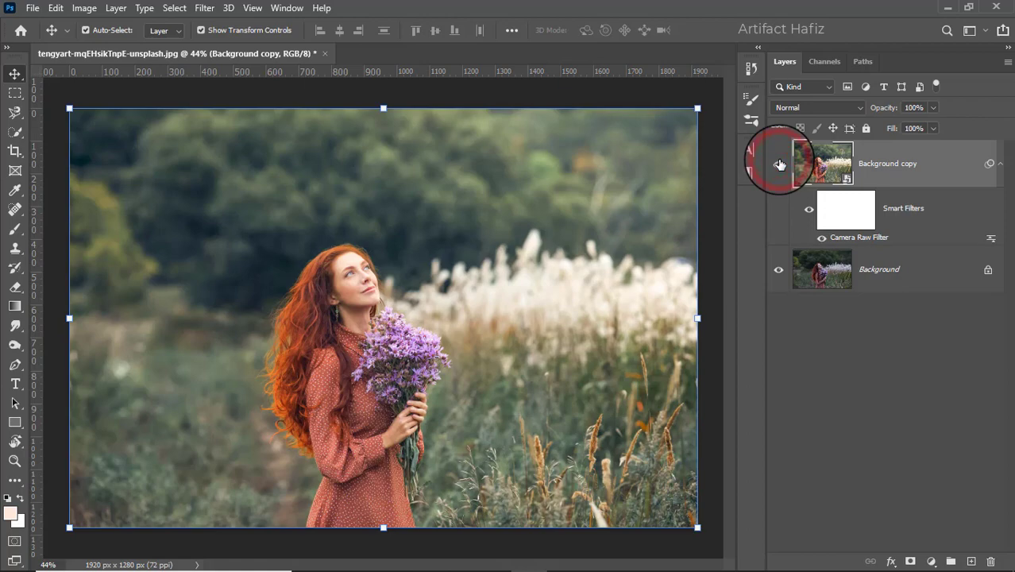
pyautogui.click(779, 164)
pyautogui.click(779, 164)
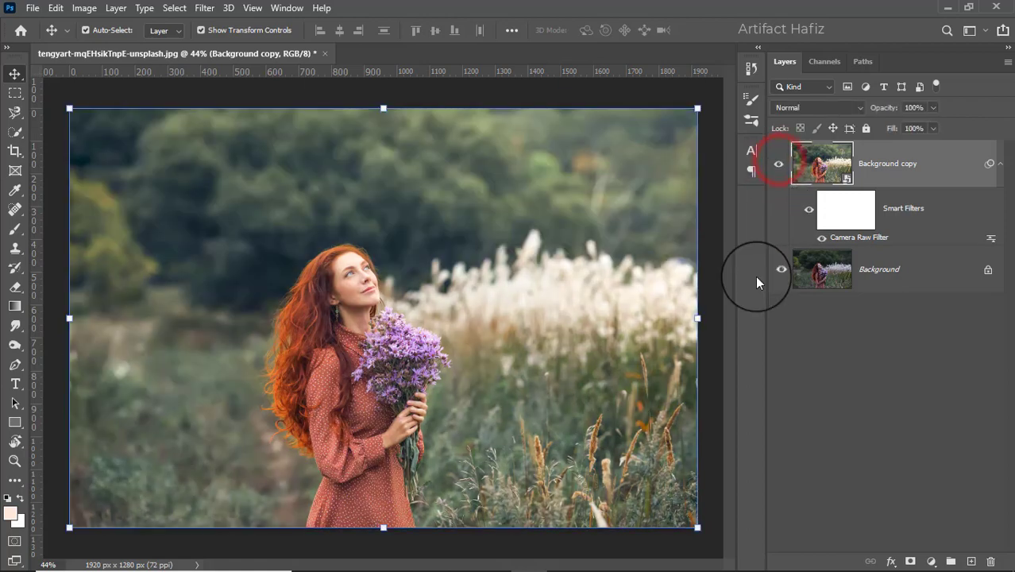